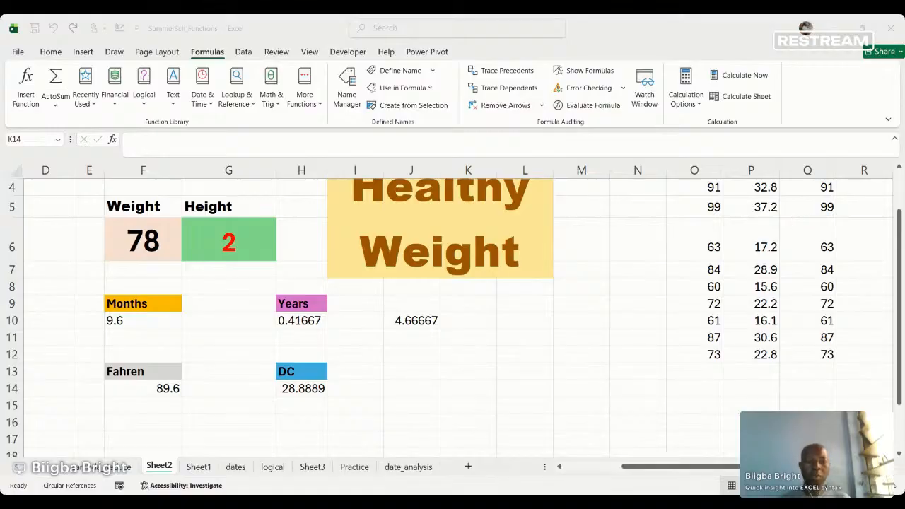
# - Hide the ribbon so Sheet2 with the BMI calculator fills the whole window
pyautogui.scroll(1, 400, 267)
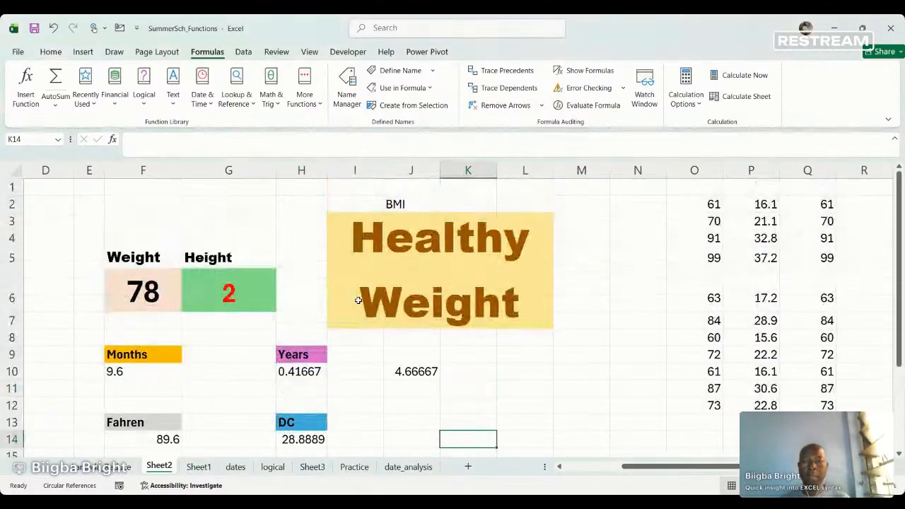
pyautogui.scroll(-1, 318, 331)
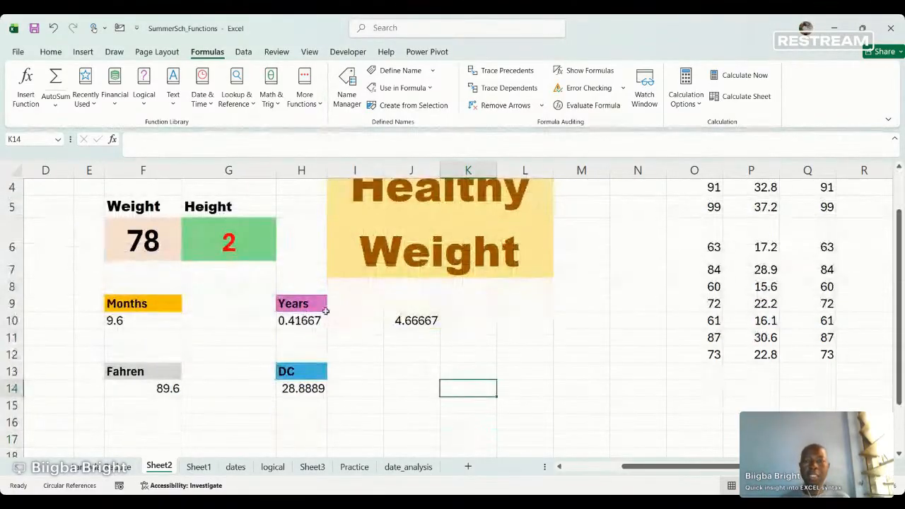
pyautogui.scroll(1, 436, 330)
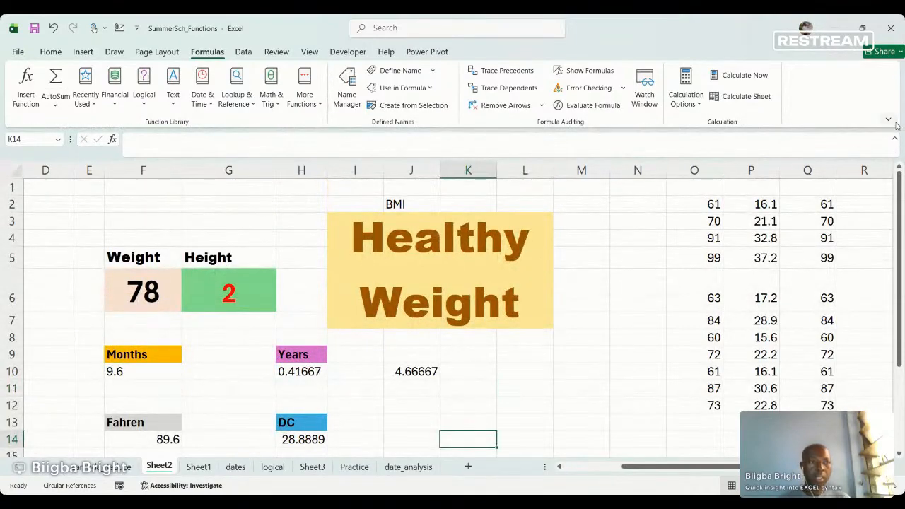
pyautogui.hotkey('ctrl', 'shift', 'F1')
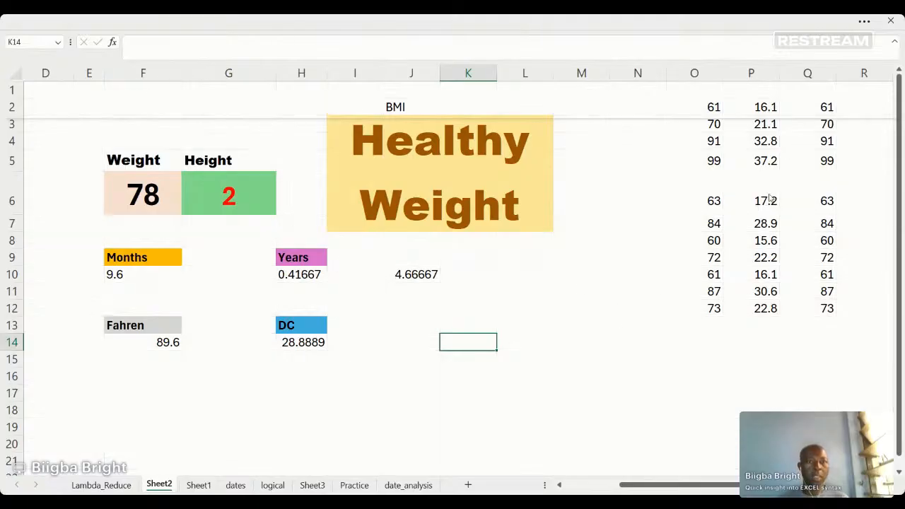
# - Test the BMI calculator on Sheet2 with a weight of 68 and a height of 3
pyautogui.click(146, 188)
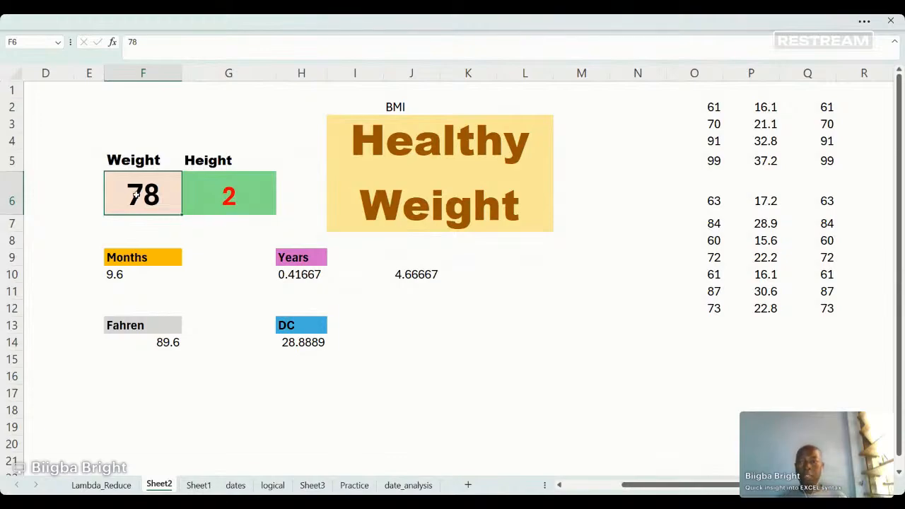
pyautogui.write('68')
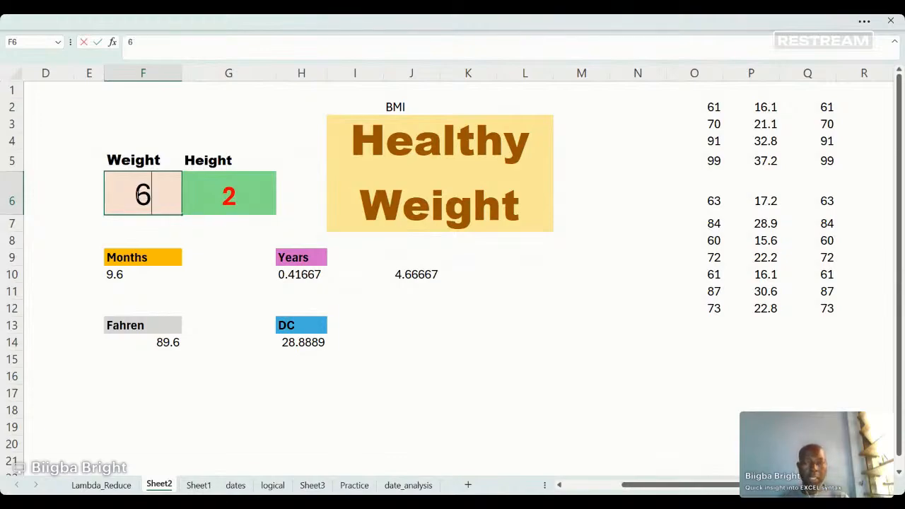
pyautogui.click(219, 187)
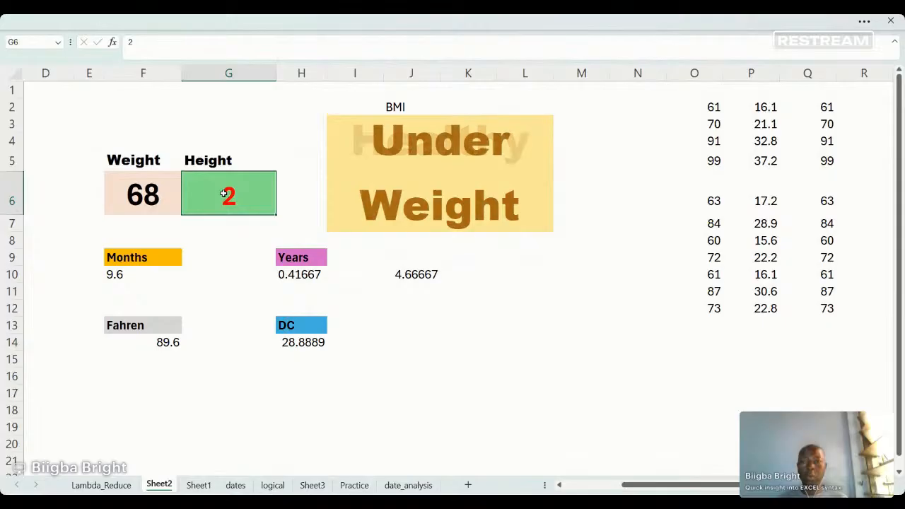
pyautogui.write('3')
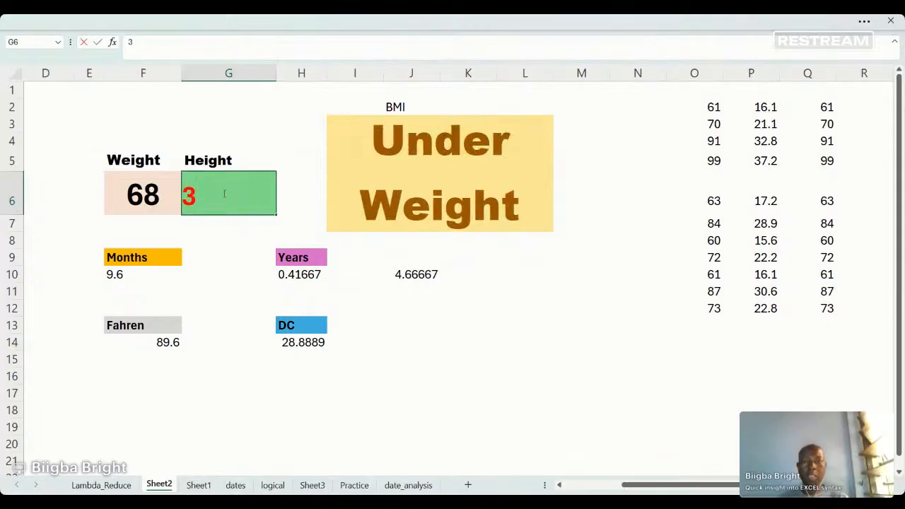
pyautogui.press('Return')
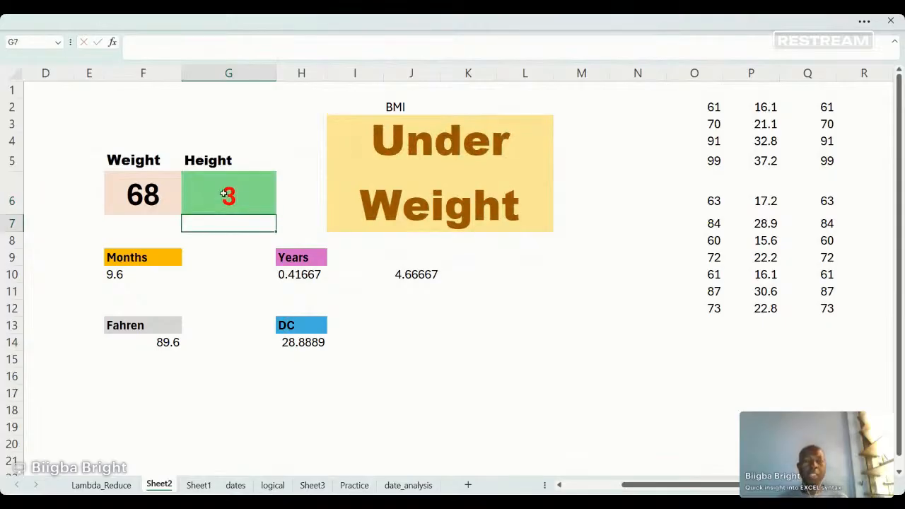
# - Try a height of 1 in G6, and set it to 2, to compare the BMI categories
pyautogui.click(228, 194)
pyautogui.write('1')
pyautogui.press('Return')
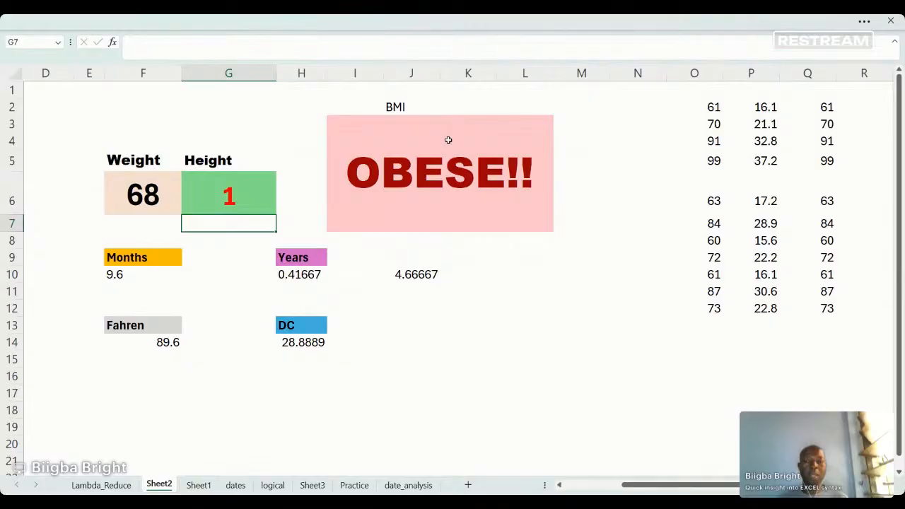
pyautogui.click(232, 197)
pyautogui.write('2')
pyautogui.press('Return')
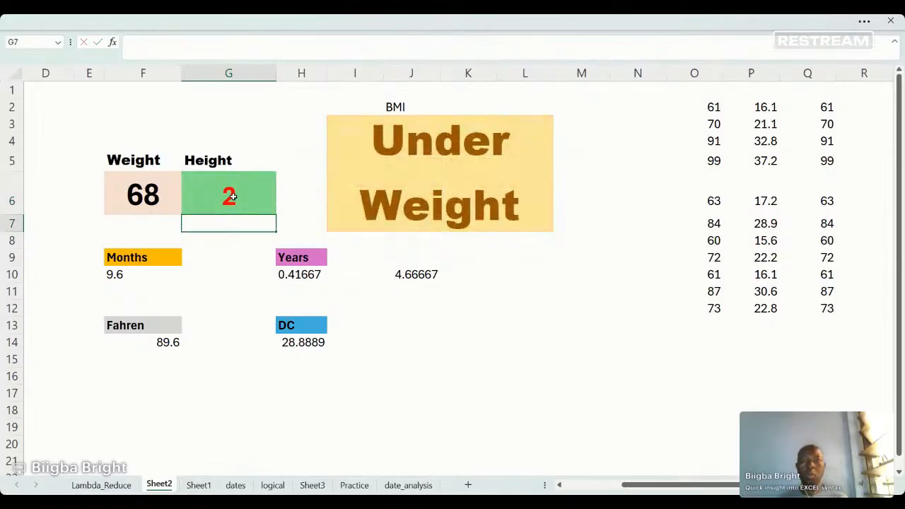
# - Enter 1 in G7 below the height and set the height in G6 to 1.5
pyautogui.write('1')
pyautogui.click(232, 197)
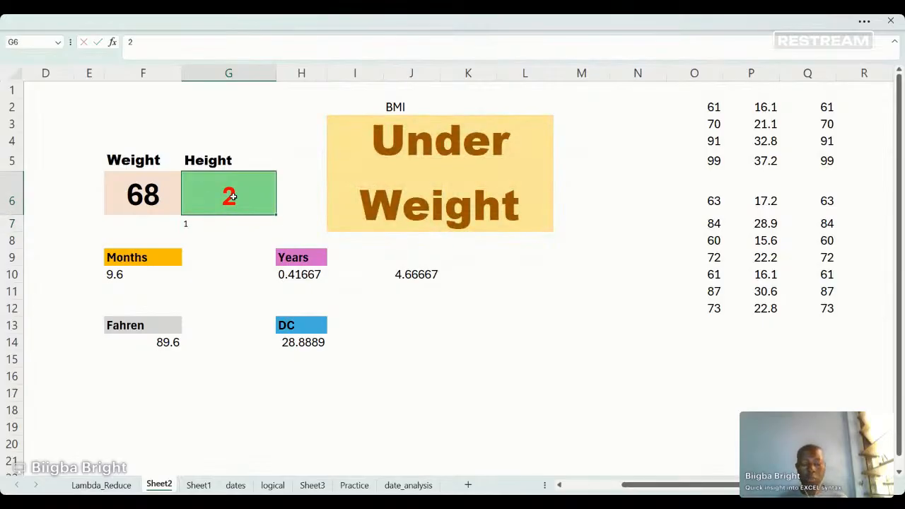
pyautogui.write('1.5')
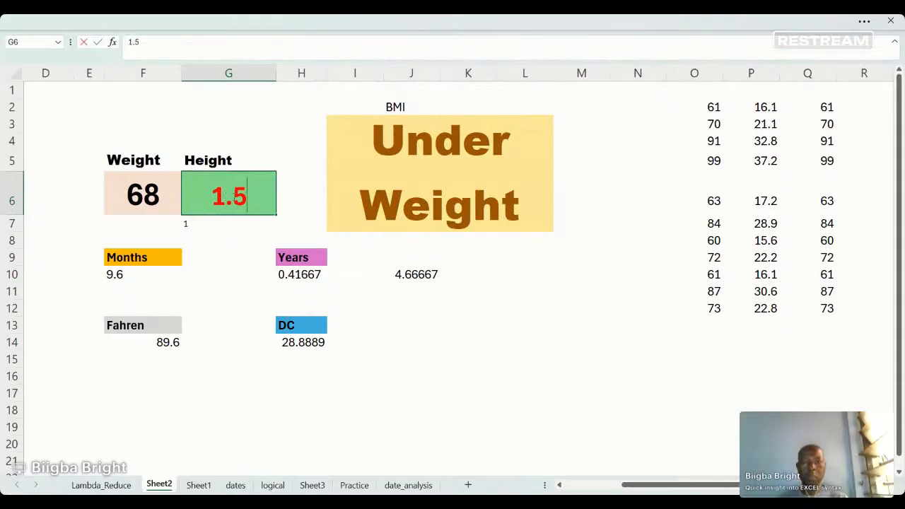
pyautogui.press('Return')
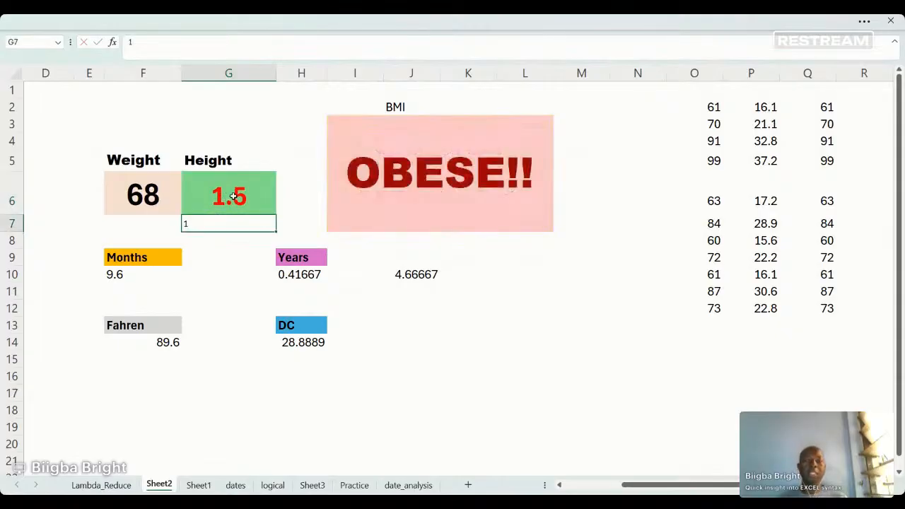
# - Set the weight in F6 to 75 and the height in G6 to 2
pyautogui.click(127, 191)
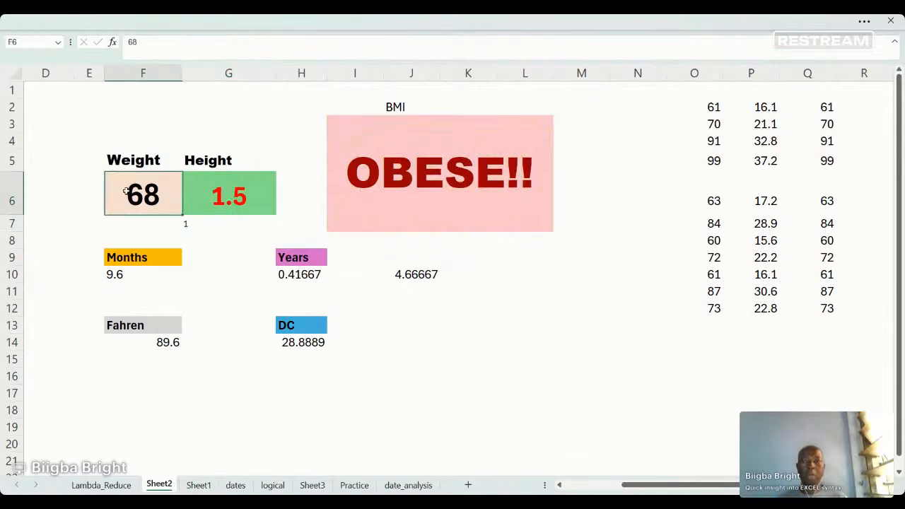
pyautogui.write('7')
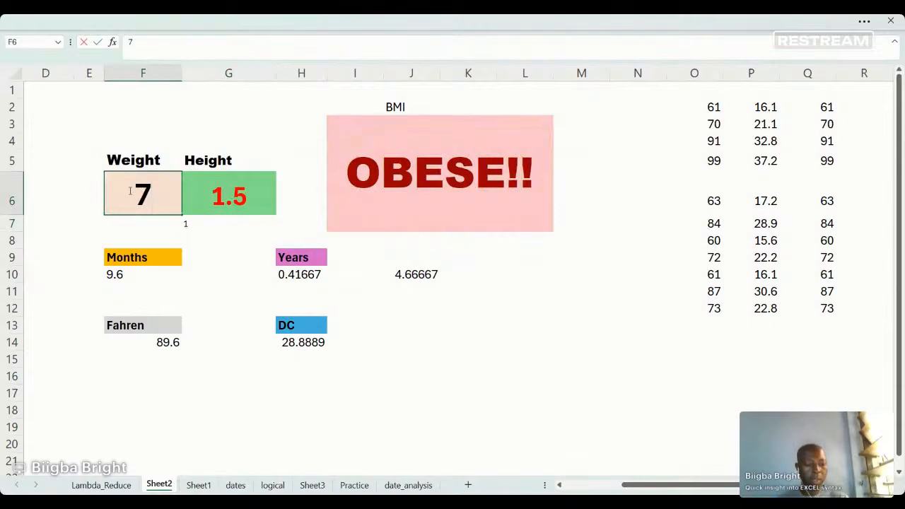
pyautogui.write('5')
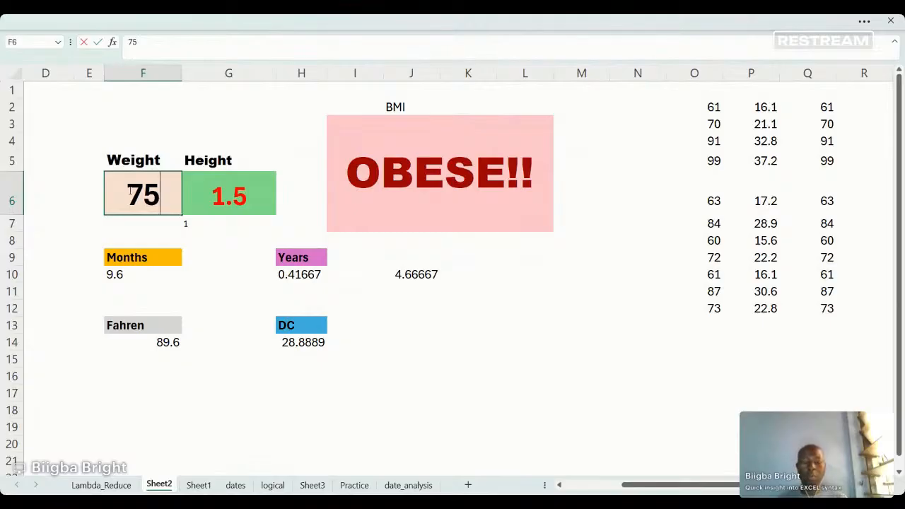
pyautogui.press('Return')
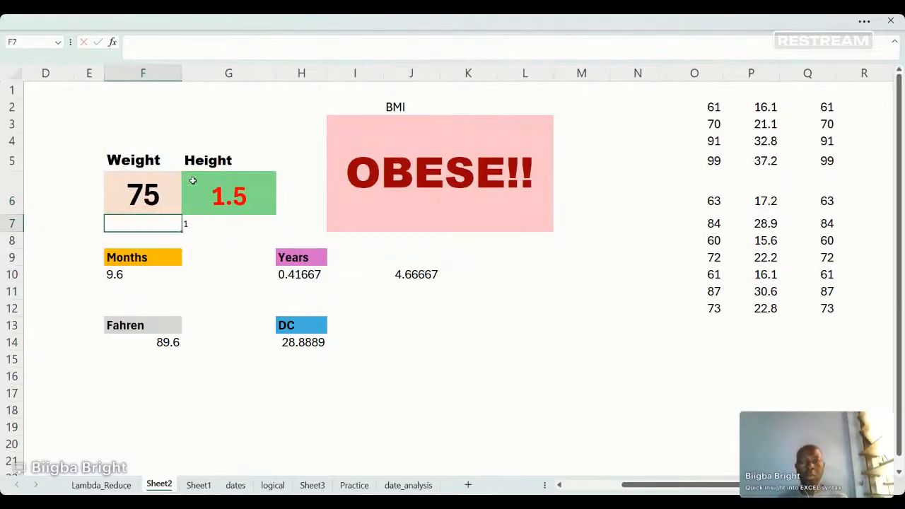
pyautogui.click(223, 199)
pyautogui.write('2')
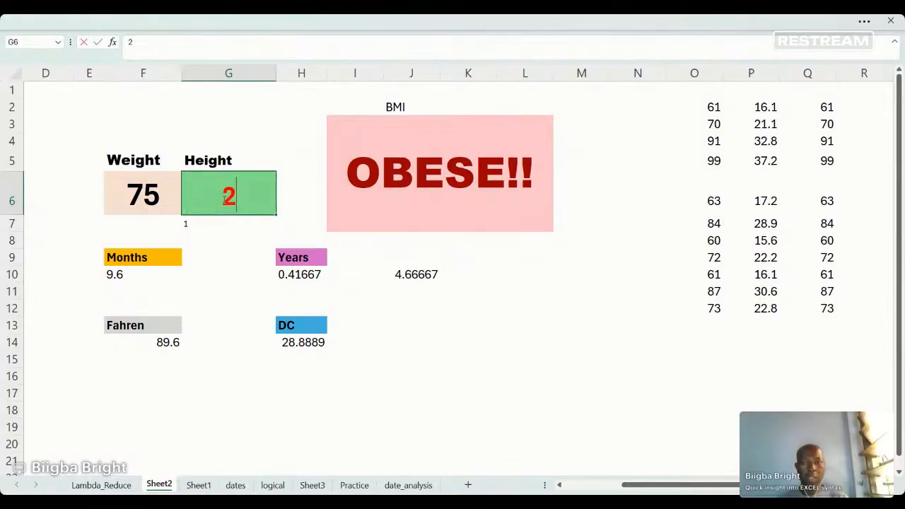
pyautogui.press('Return')
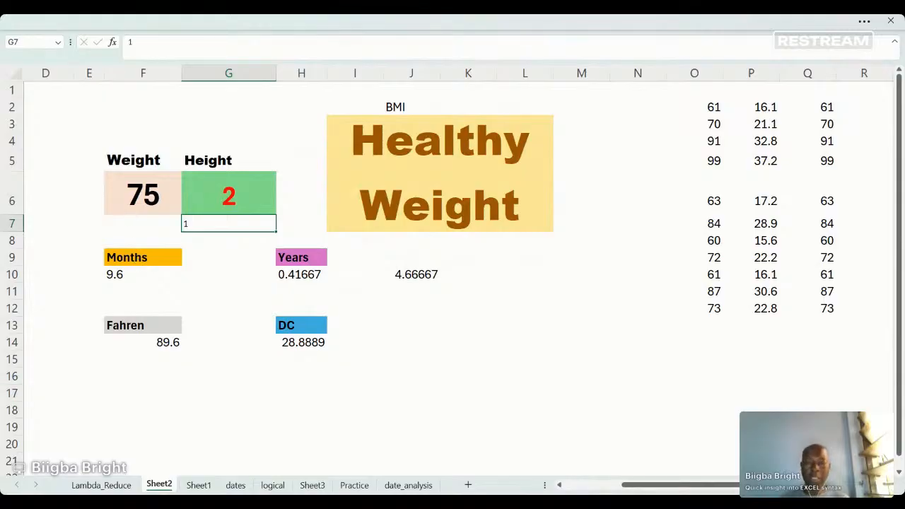
# - On Sheet1, with the ribbon shown again, insert a new column before MONTHS and give it the header BMI in D1
pyautogui.click(204, 486)
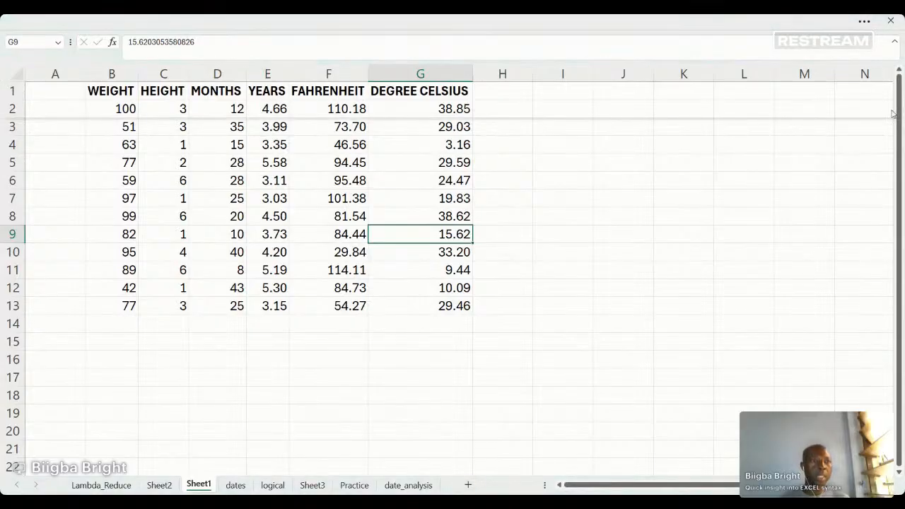
pyautogui.hotkey('ctrl', 'shift', 'F1')
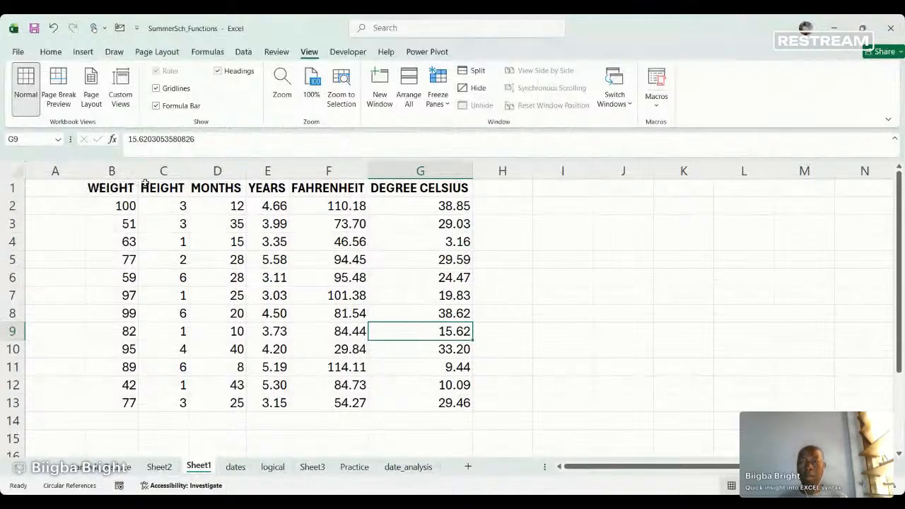
pyautogui.click(218, 171)
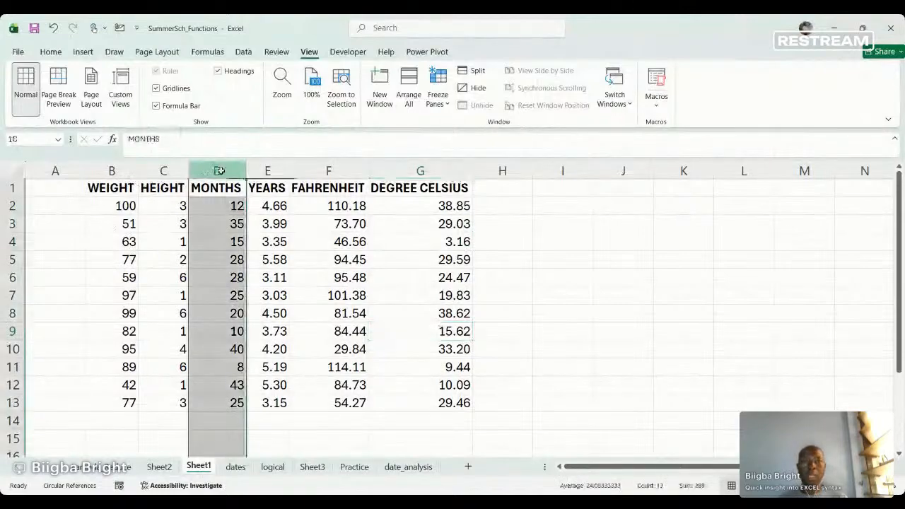
pyautogui.click(47, 55)
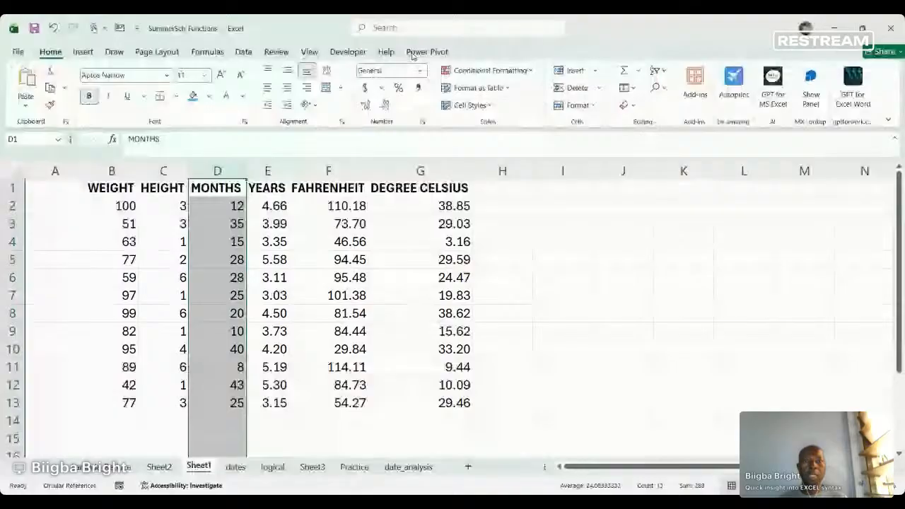
pyautogui.click(565, 71)
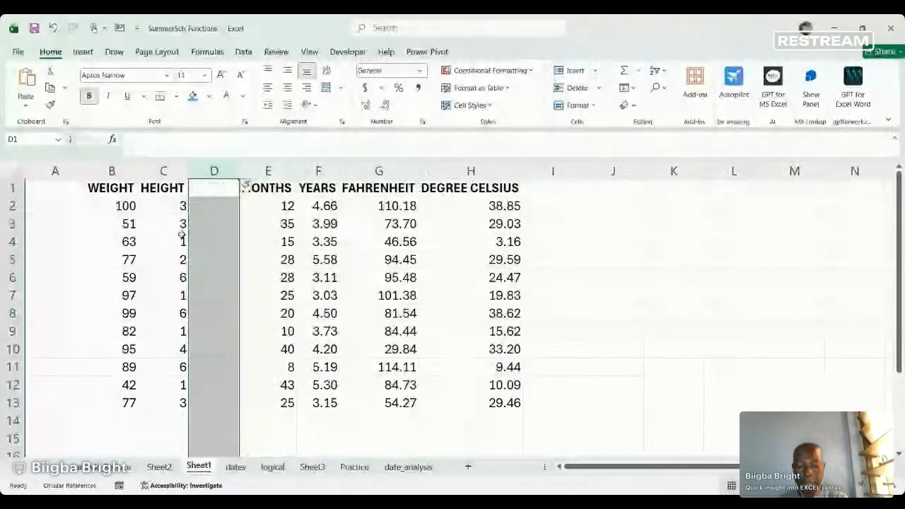
pyautogui.click(220, 185)
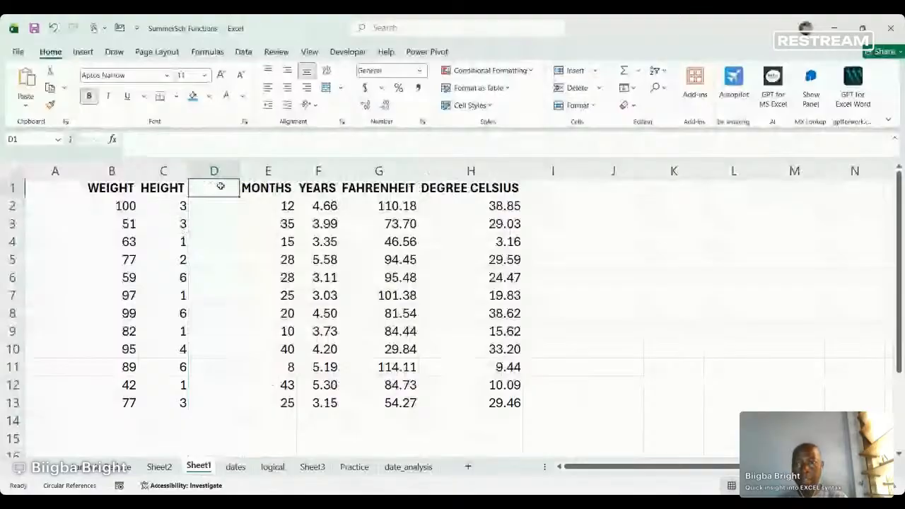
pyautogui.write('BMI')
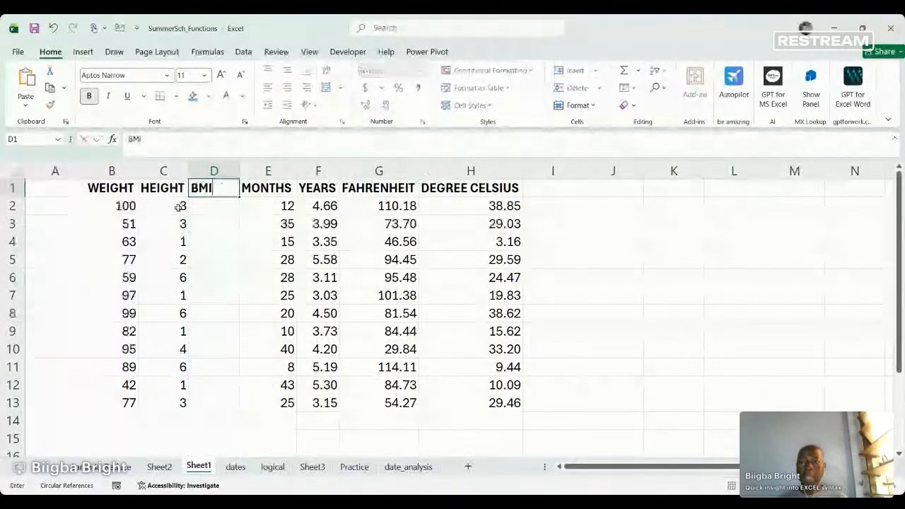
# - Calculate the first record's BMI in D2 with the custom function formula =BMI_Calculation(B2,C2)
pyautogui.click(224, 210)
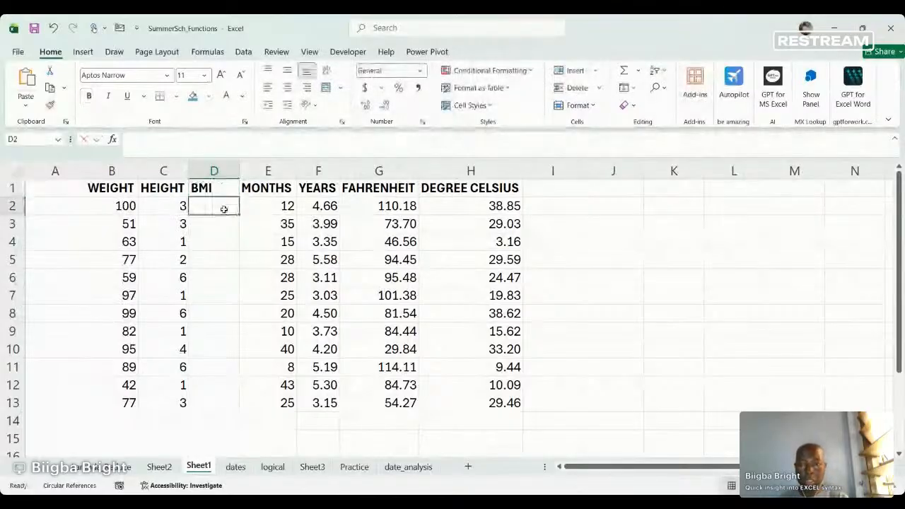
pyautogui.write('=')
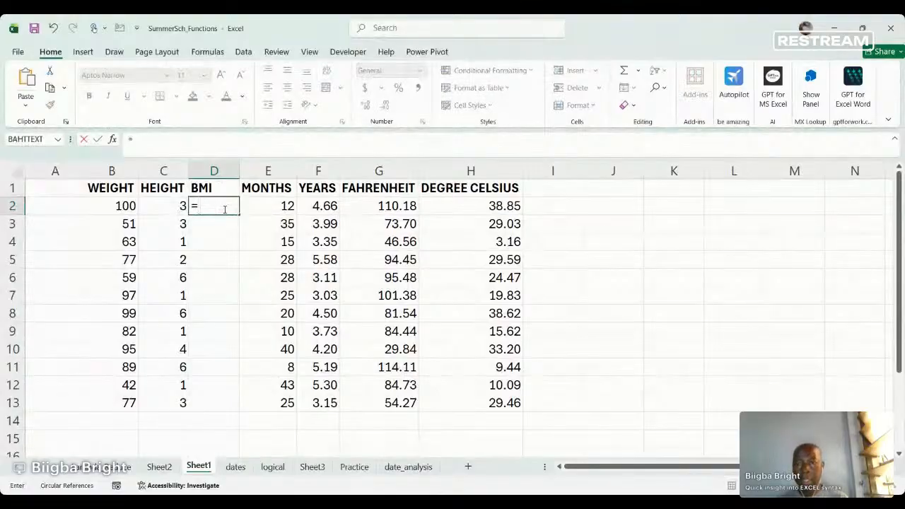
pyautogui.write('bmi')
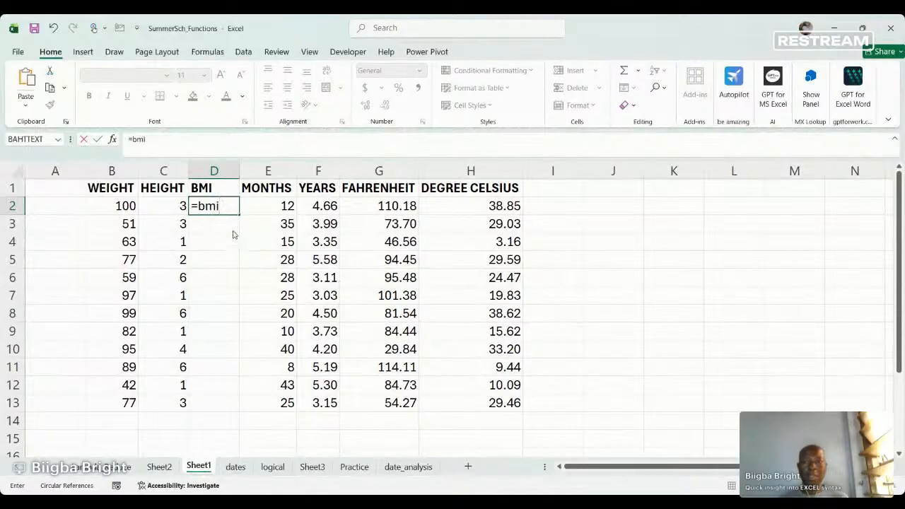
pyautogui.press('Tab')
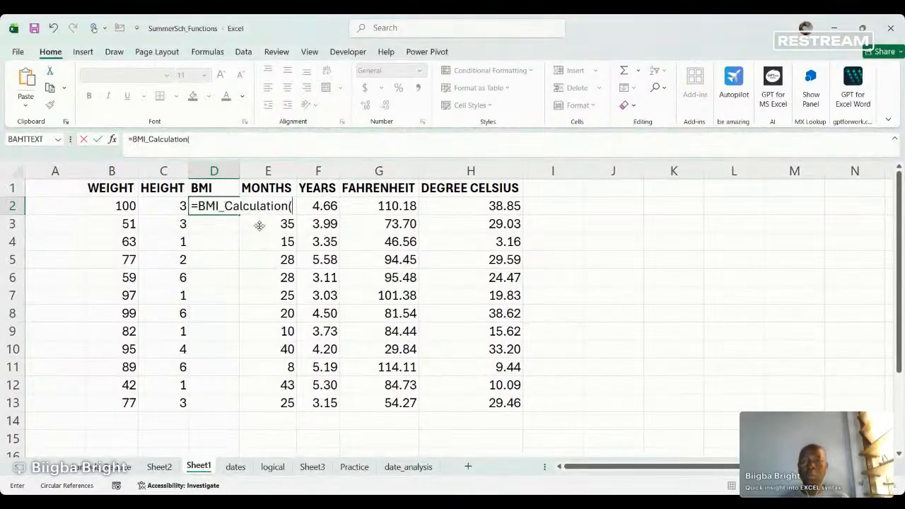
pyautogui.click(113, 207)
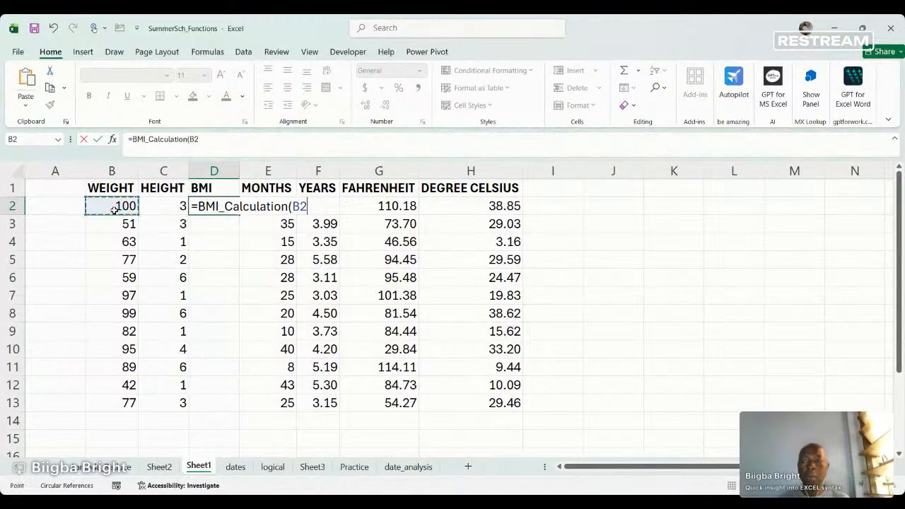
pyautogui.write(',')
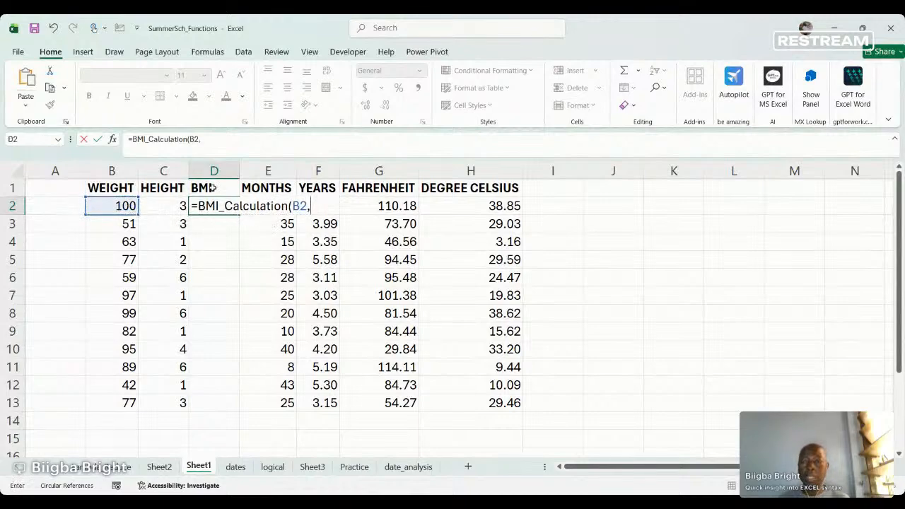
pyautogui.click(176, 207)
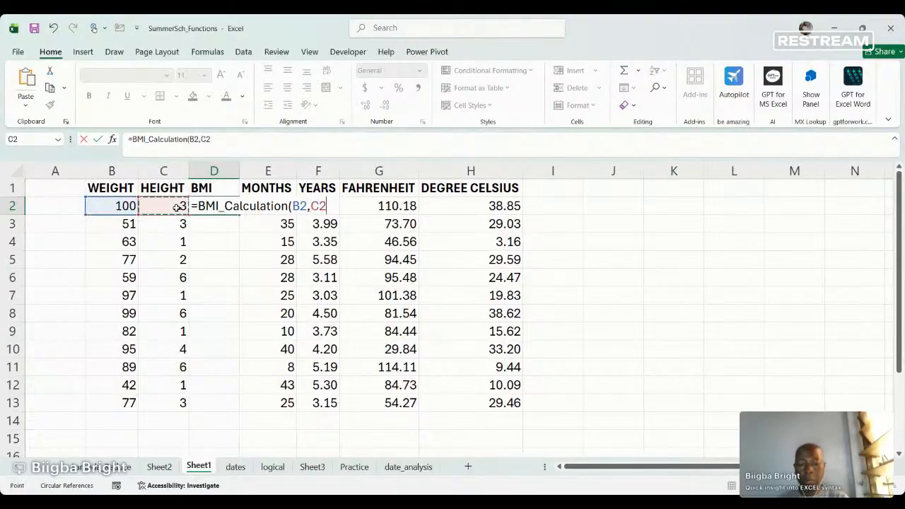
pyautogui.write(')')
pyautogui.press('Return')
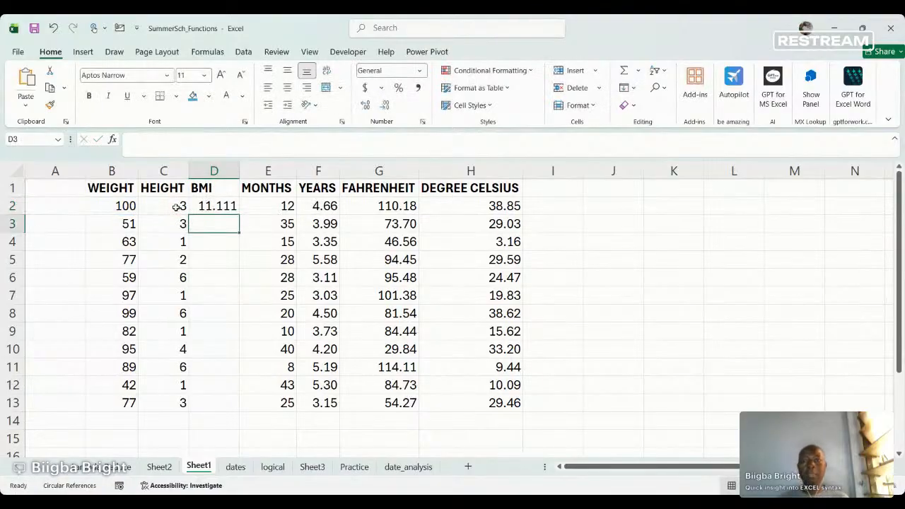
# - Fill the BMI formula from D2 down through D13 for all remaining records
pyautogui.click(212, 205)
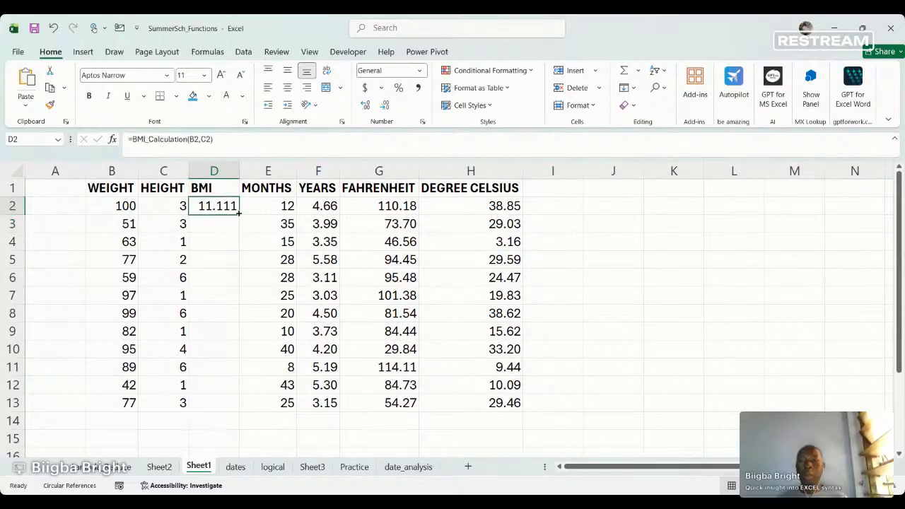
pyautogui.doubleClick(239, 213)
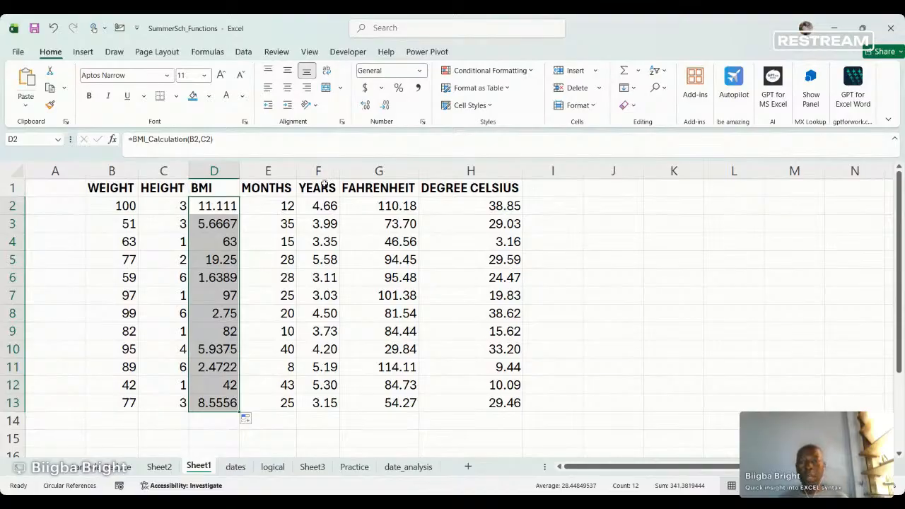
# - Insert a new column before MONTHS and give it the header WT_dete in E1
pyautogui.click(271, 175)
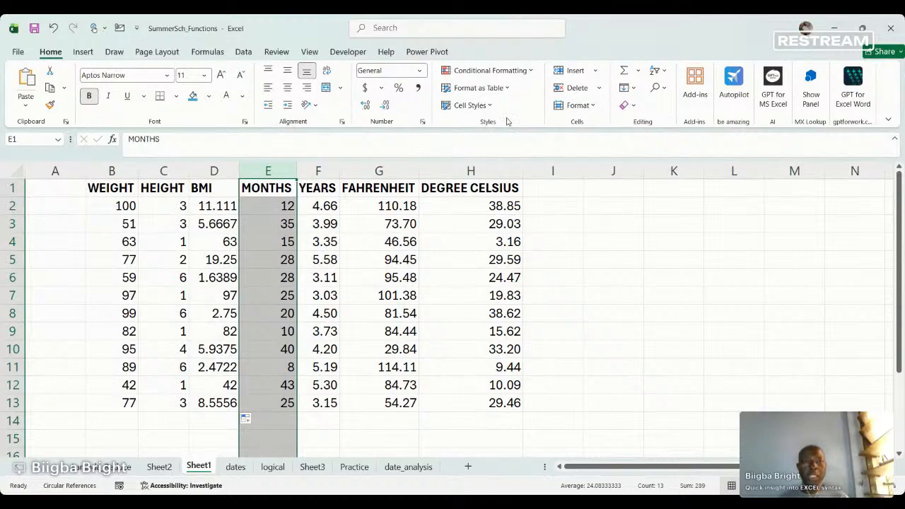
pyautogui.click(569, 71)
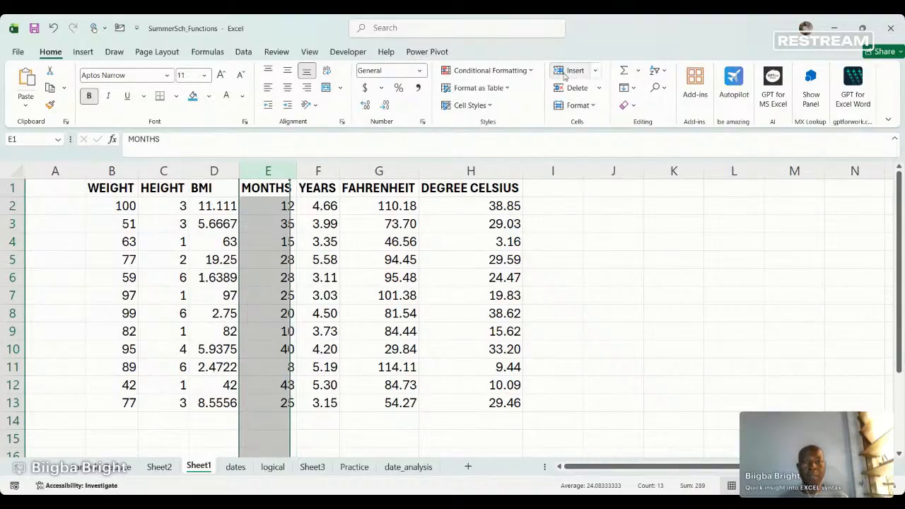
pyautogui.click(270, 187)
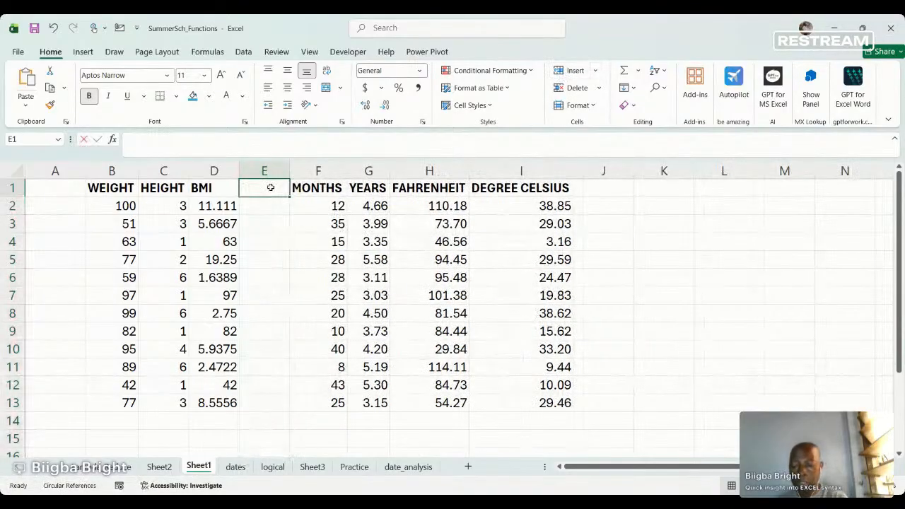
pyautogui.write('W')
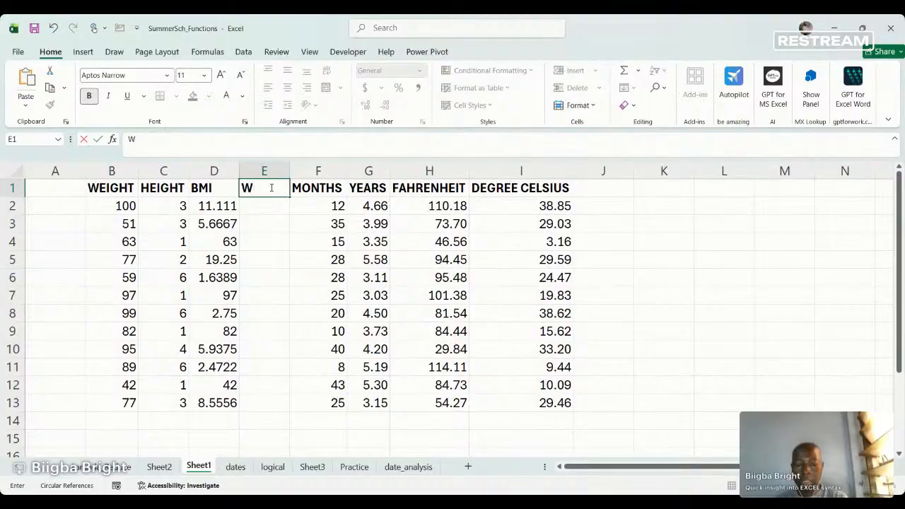
pyautogui.write('eDEt')
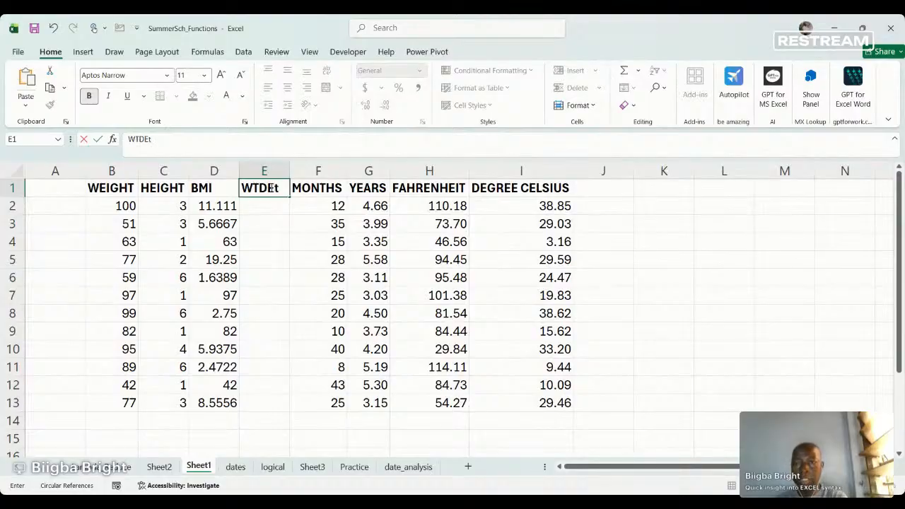
pyautogui.write('er')
pyautogui.press('BackSpace')
pyautogui.press('BackSpace')
pyautogui.press('BackSpace')
pyautogui.press('BackSpace')
pyautogui.press('BackSpace')
pyautogui.press('BackSpace')
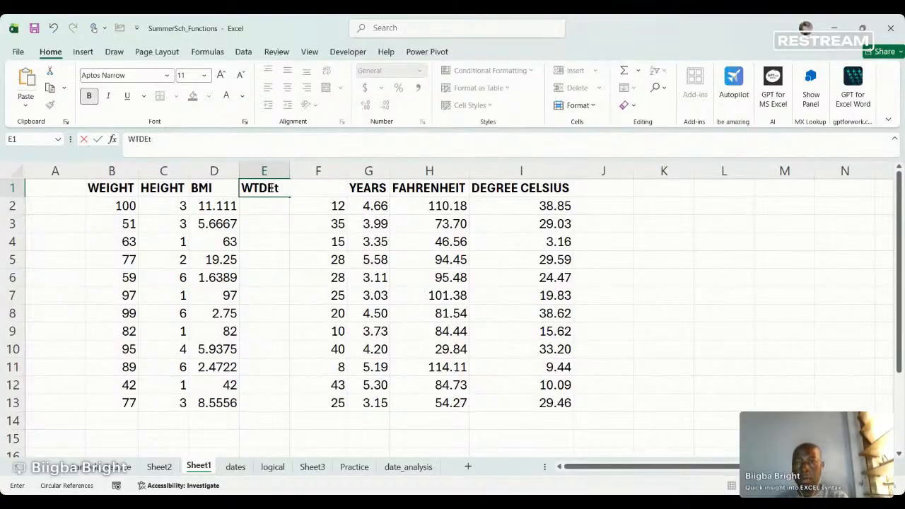
pyautogui.write('_detrm')
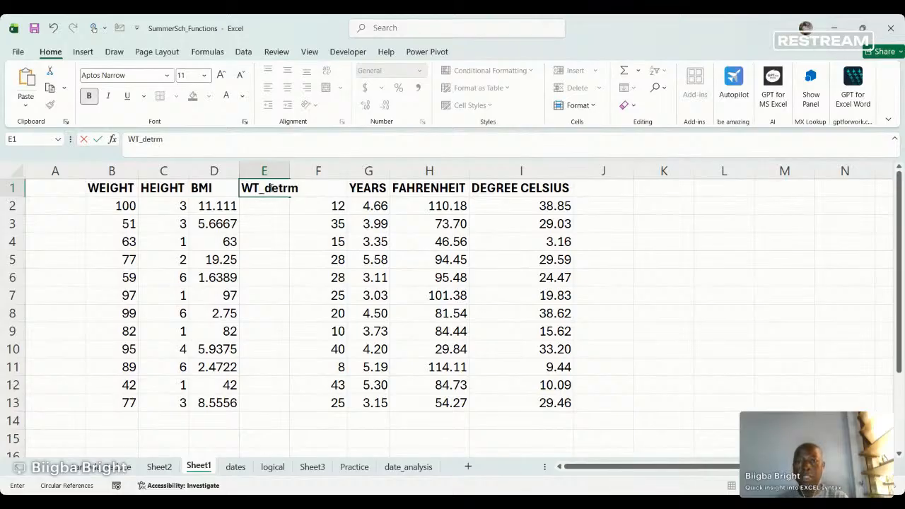
pyautogui.press('BackSpace')
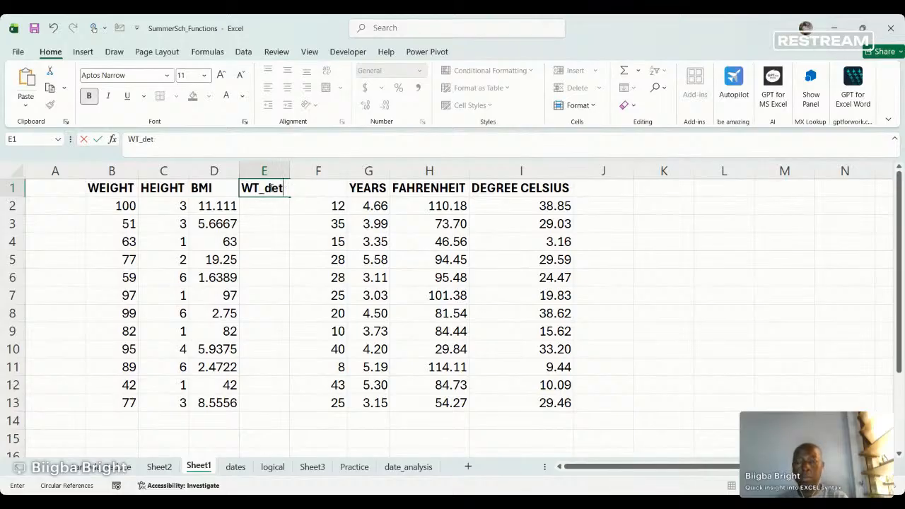
pyautogui.write('erminat')
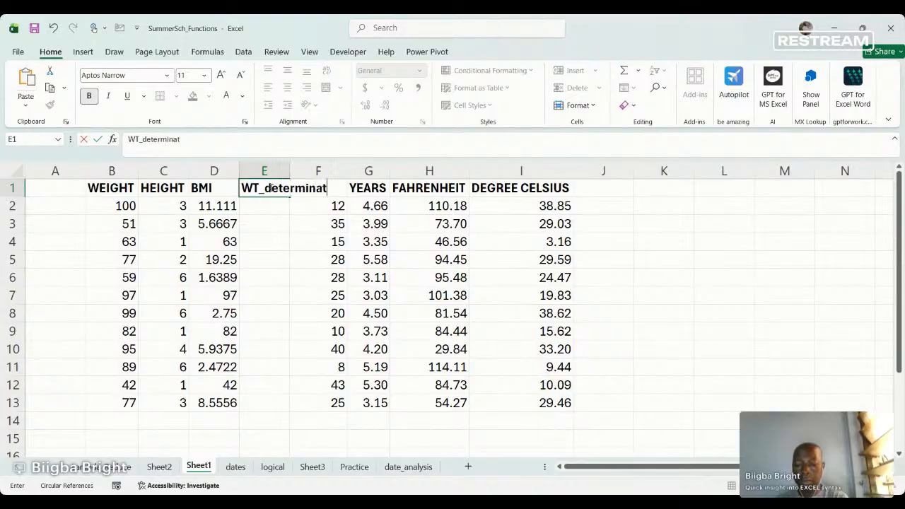
pyautogui.write('ion')
pyautogui.press('BackSpace')
pyautogui.press('BackSpace')
pyautogui.press('BackSpace')
pyautogui.press('BackSpace')
pyautogui.press('BackSpace')
pyautogui.press('BackSpace')
pyautogui.press('BackSpace')
pyautogui.press('BackSpace')
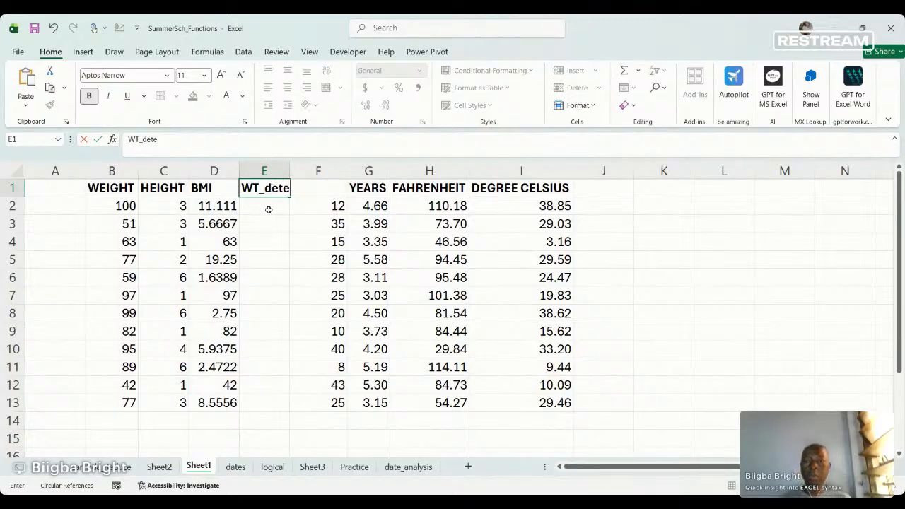
# - Classify the first record's weight in E2 with the custom function formula =WeightDeterm(D2)
pyautogui.click(269, 210)
pyautogui.write('=')
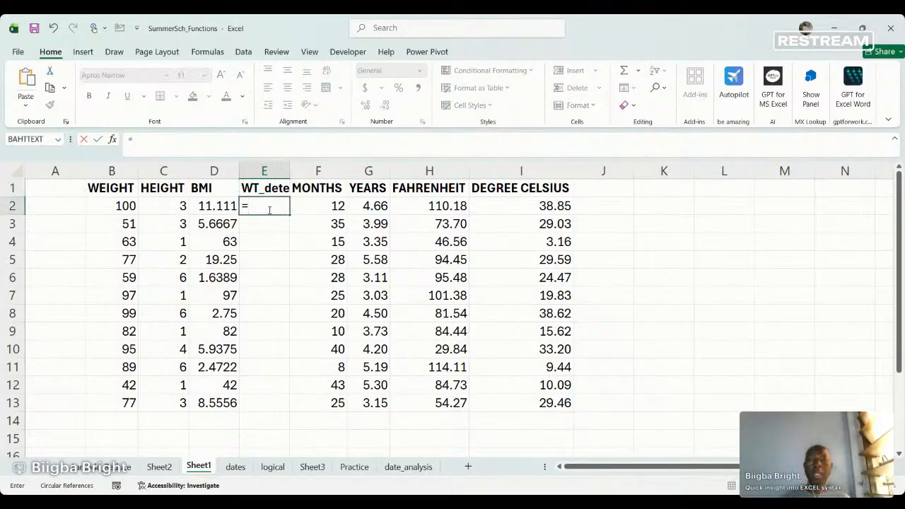
pyautogui.write('we')
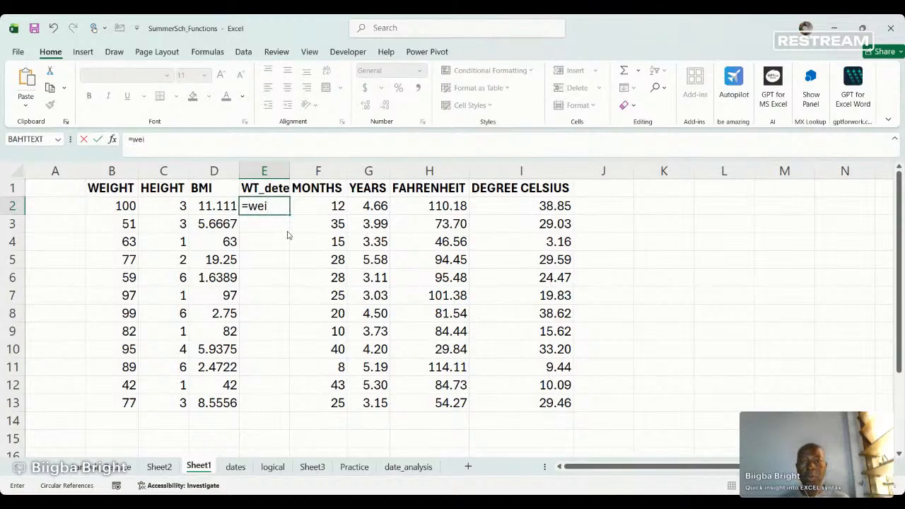
pyautogui.write('i')
pyautogui.press('Tab')
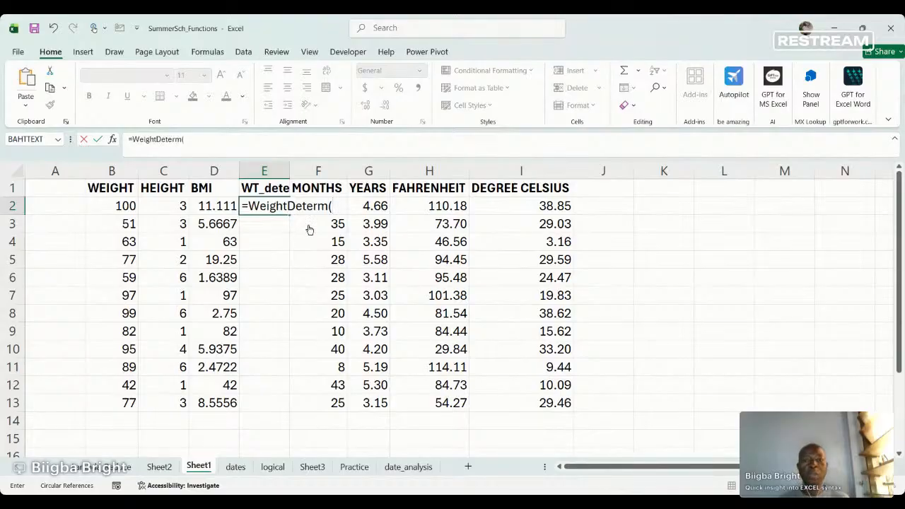
pyautogui.click(207, 206)
pyautogui.write(')')
pyautogui.press('Return')
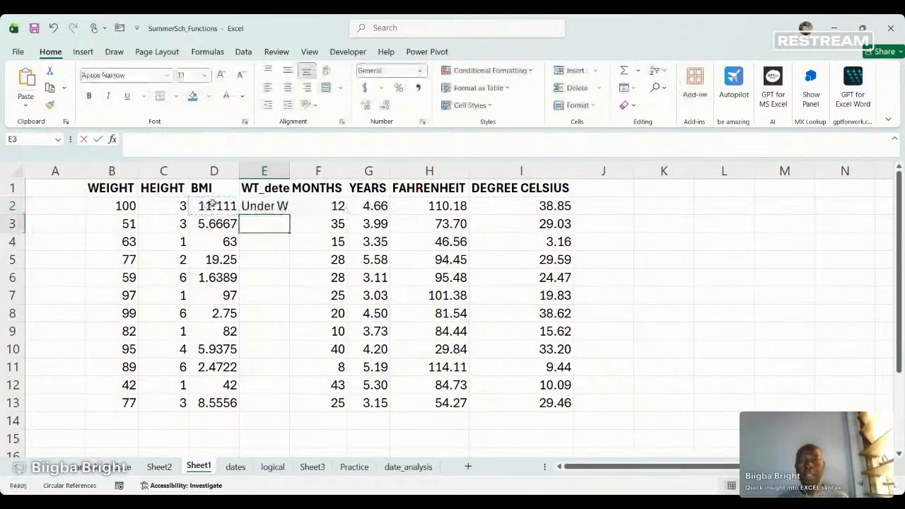
# - Fill the weight classification formula from E2 down through E13 and autofit column E to its contents
pyautogui.click(282, 209)
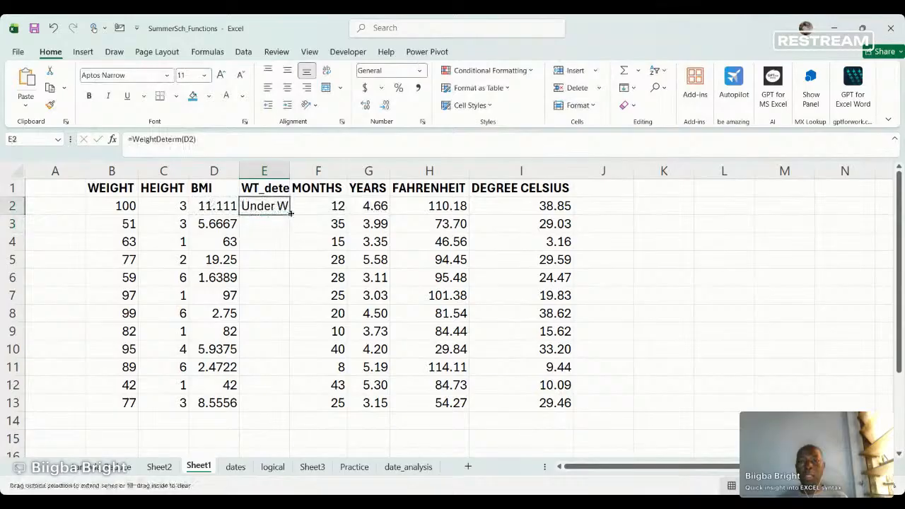
pyautogui.doubleClick(289, 214)
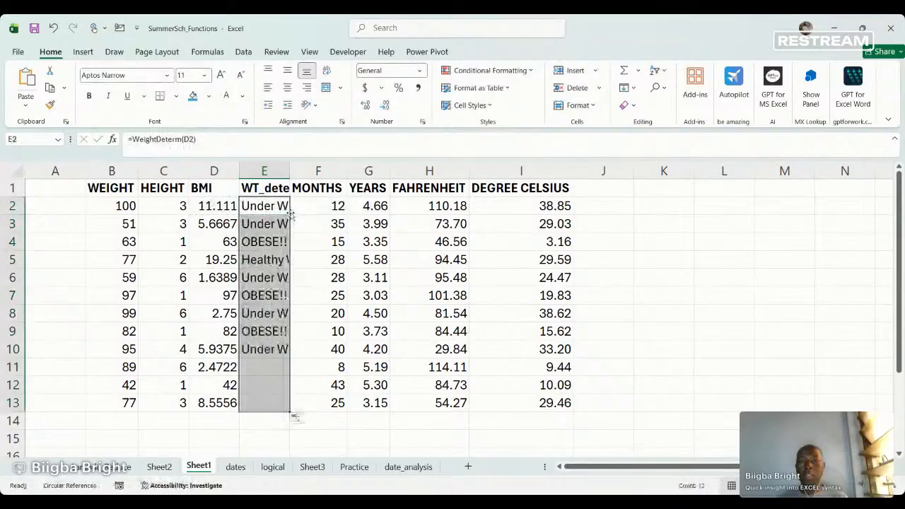
pyautogui.doubleClick(288, 169)
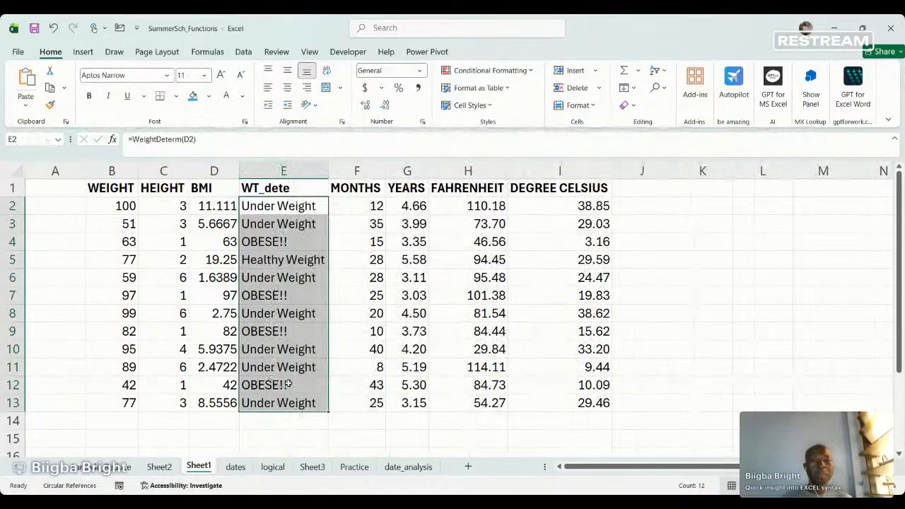
# - Insert a new column before YEARS and give it the header to_years in G1
pyautogui.click(407, 171)
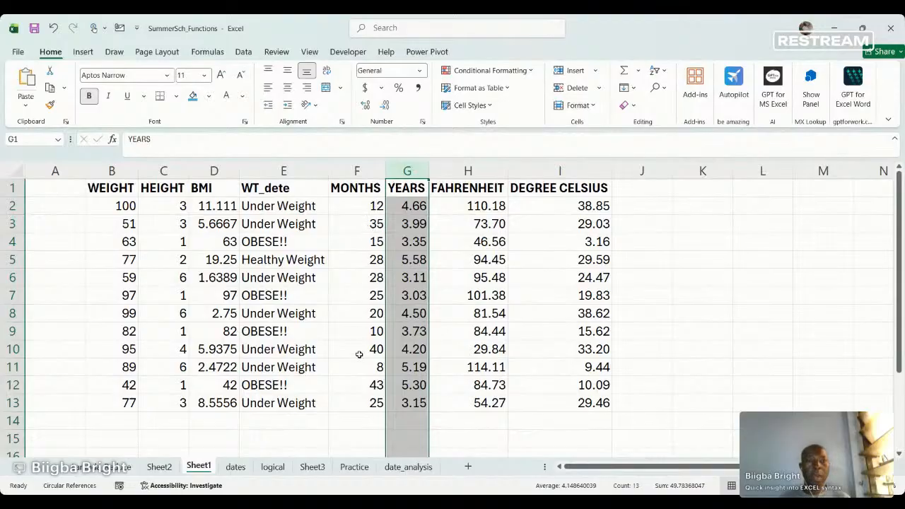
pyautogui.click(571, 70)
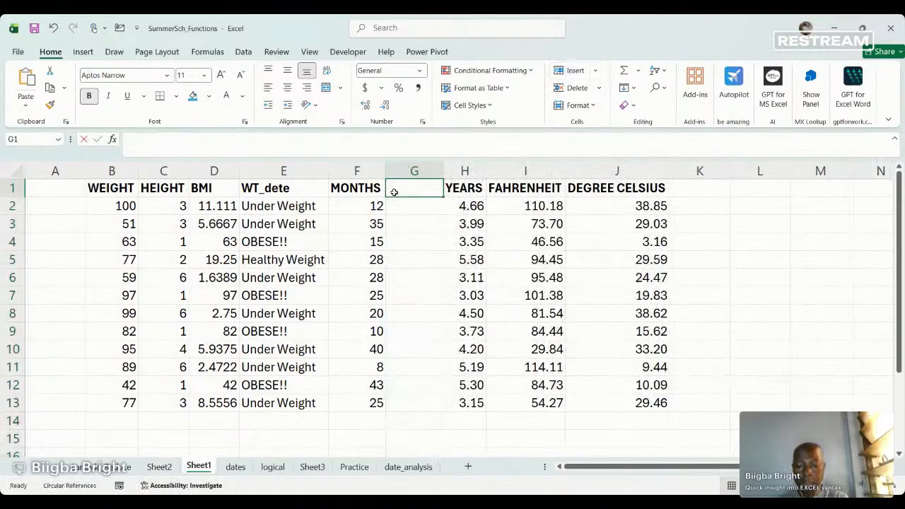
pyautogui.write('to_years')
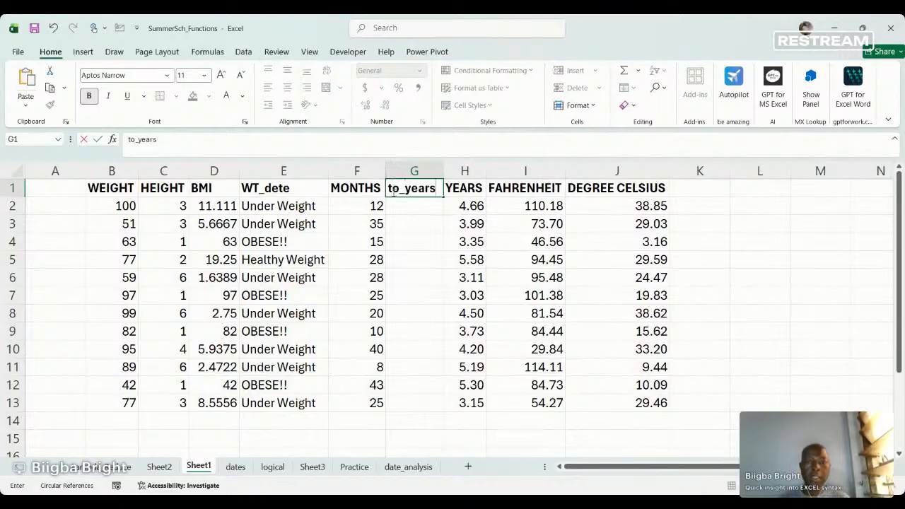
# - Convert the first record's months to years in G2 with =MonthsToYear(F2) and fill the formula down through G13
pyautogui.click(408, 207)
pyautogui.write('=')
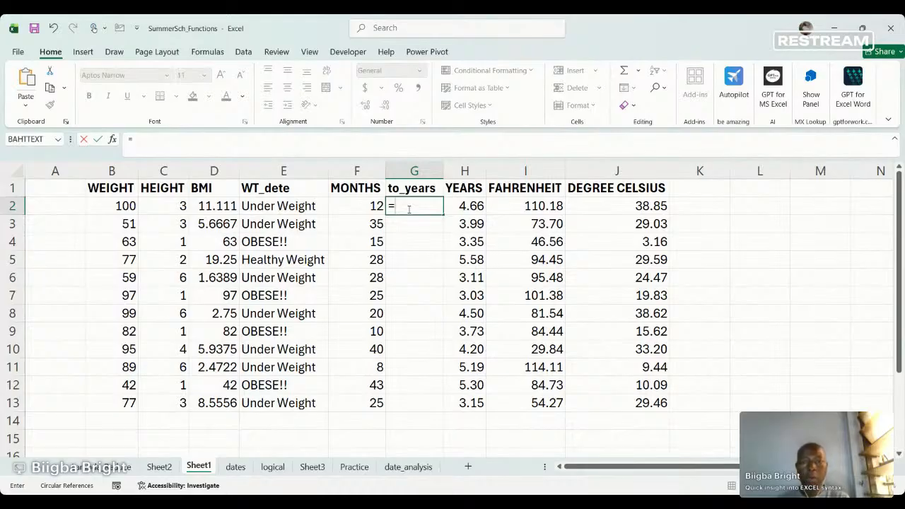
pyautogui.write('month')
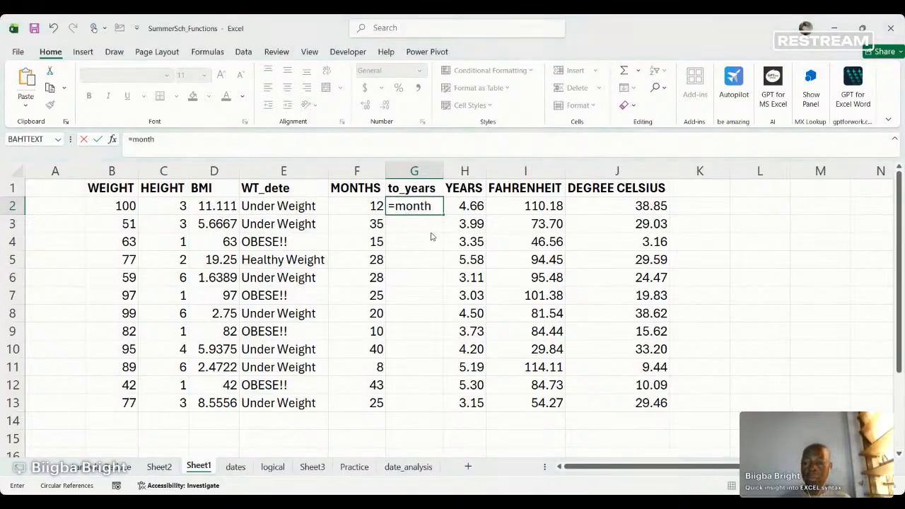
pyautogui.press('Tab')
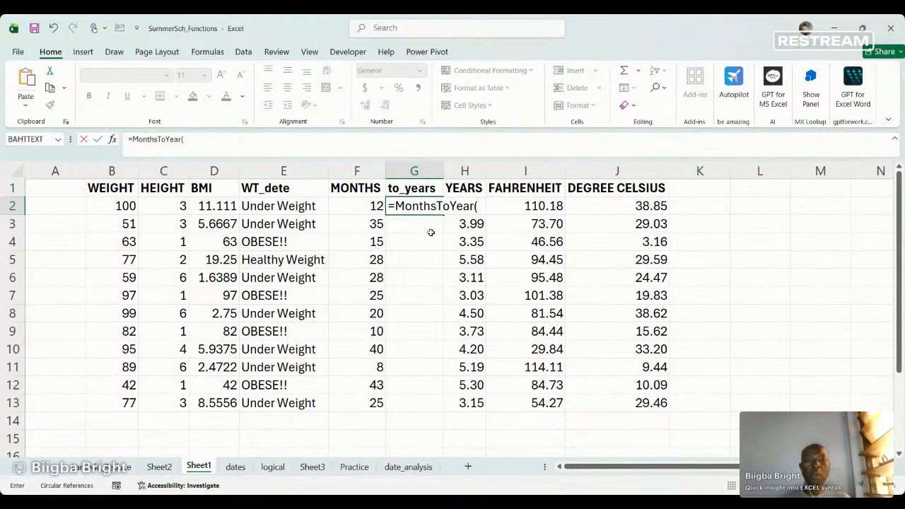
pyautogui.click(354, 205)
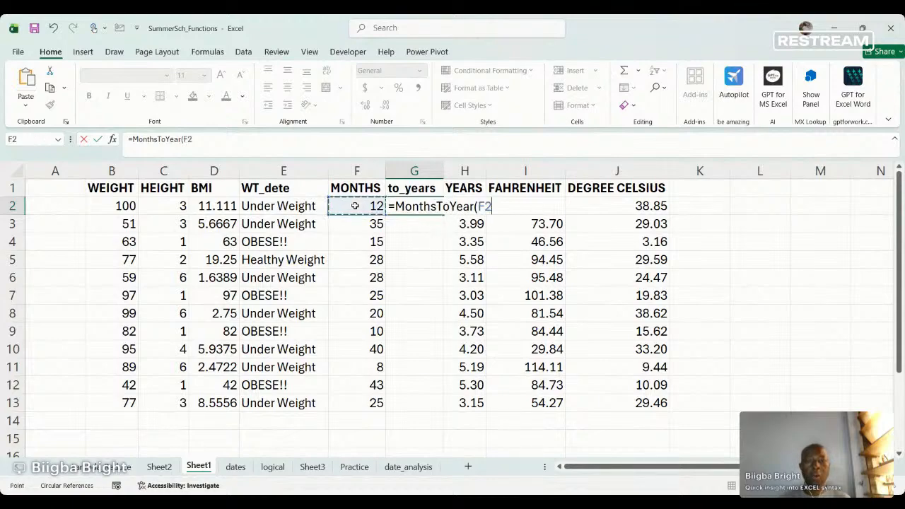
pyautogui.write(')')
pyautogui.press('Return')
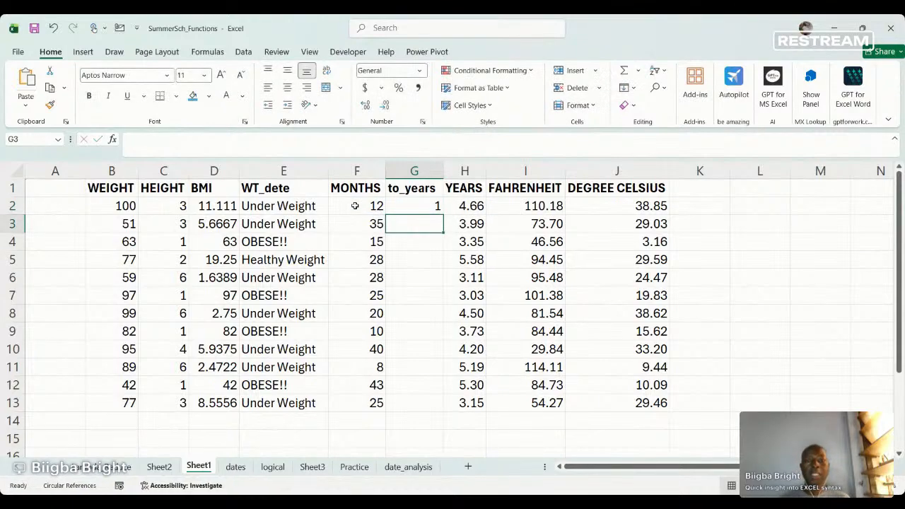
pyautogui.click(427, 207)
pyautogui.doubleClick(443, 214)
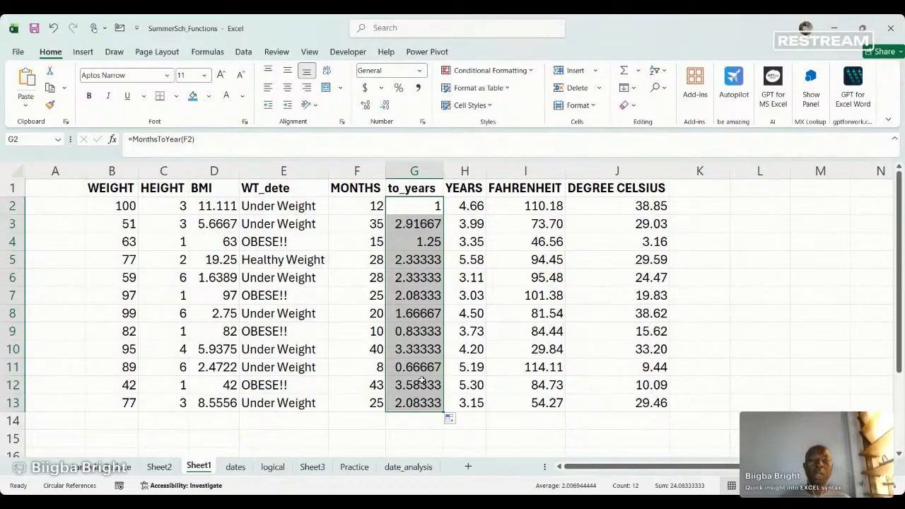
# - Insert a new column before FAHRENHEIT and give it the header To_month in I1
pyautogui.click(527, 172)
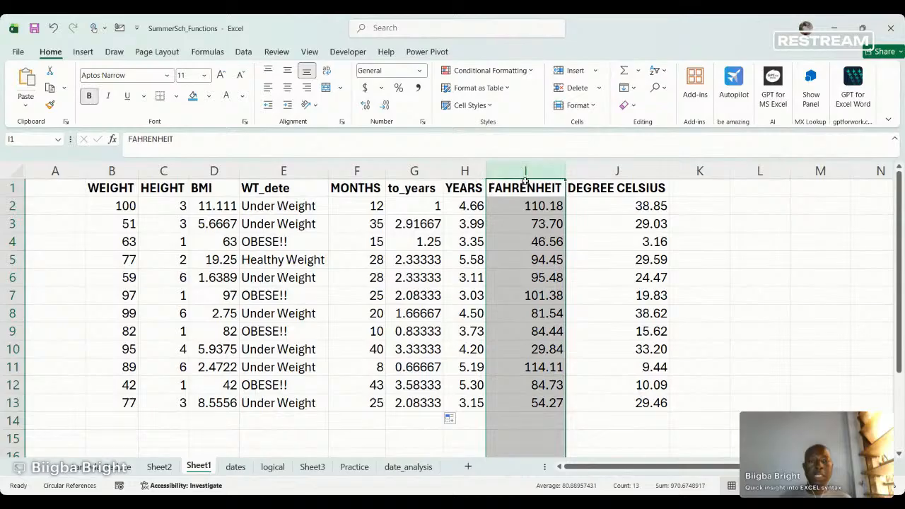
pyautogui.click(569, 70)
pyautogui.click(504, 188)
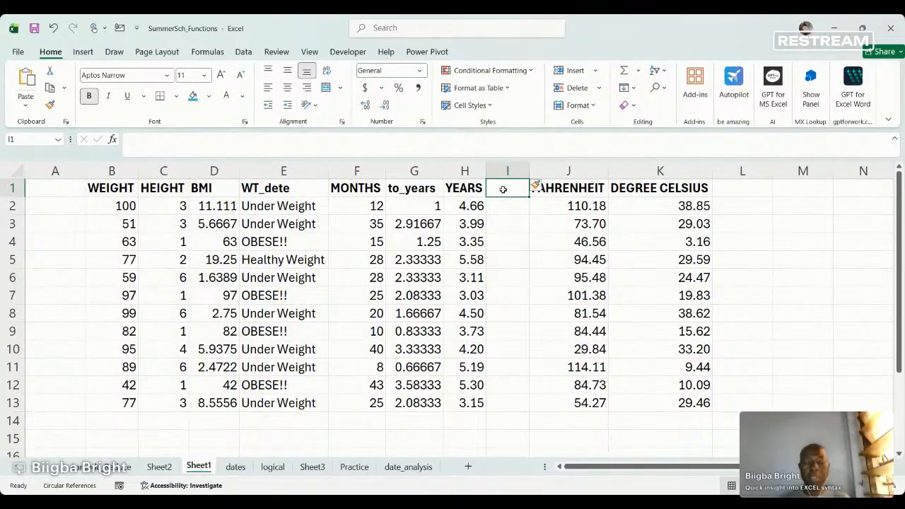
pyautogui.write('T')
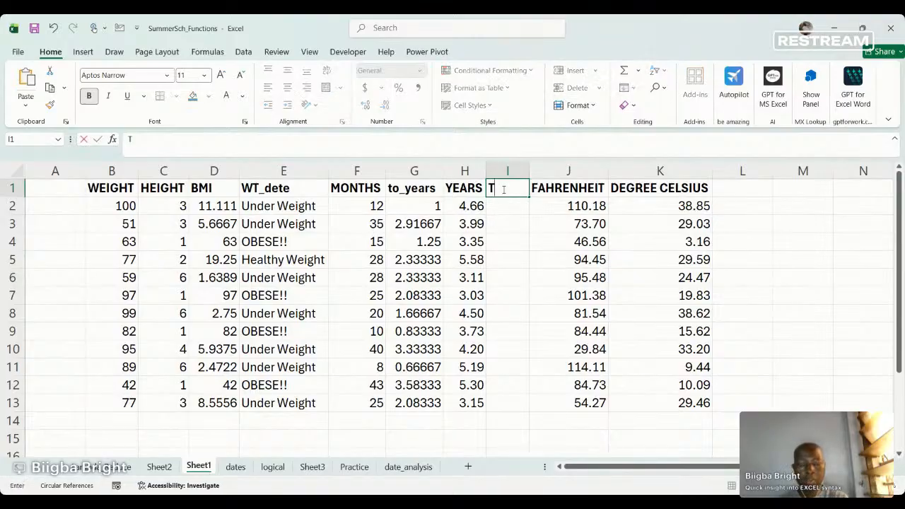
pyautogui.write('o_month')
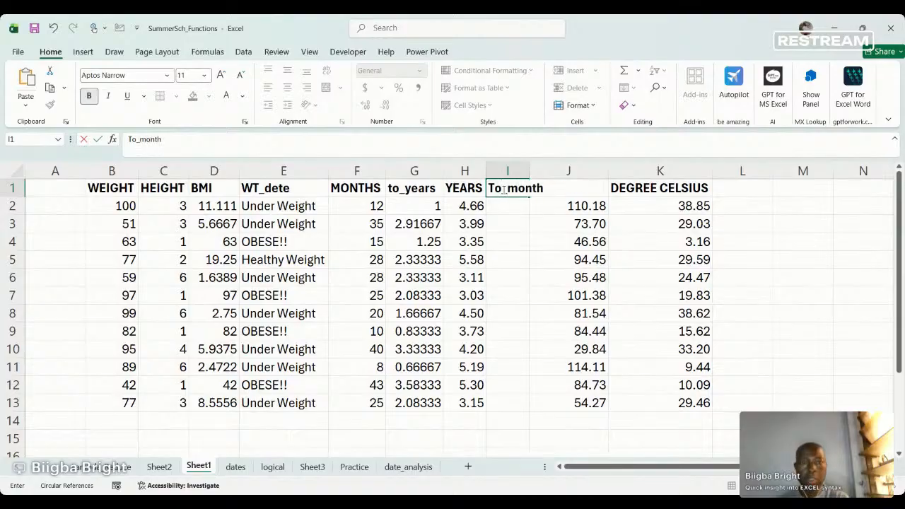
pyautogui.press('Return')
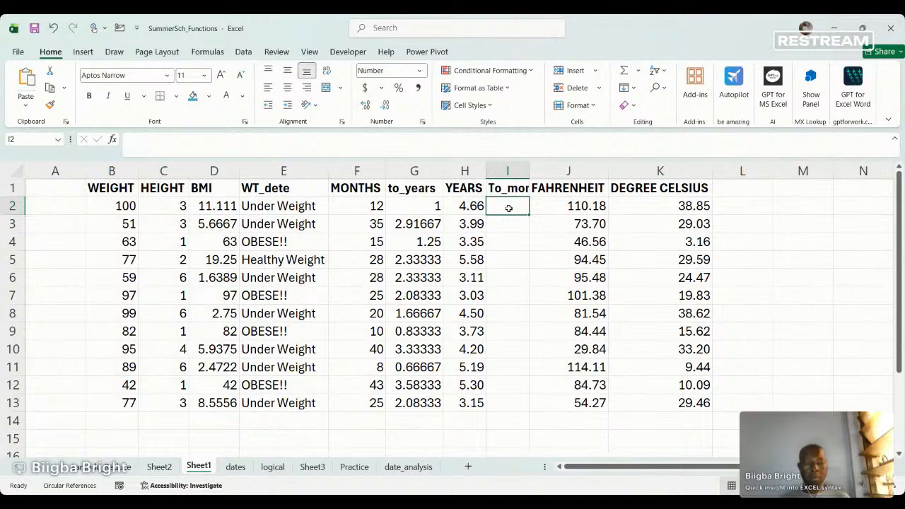
# - Convert the first record's years to months in I2 with =YearsToMonths(H2) and fill the formula down through I13
pyautogui.write('=')
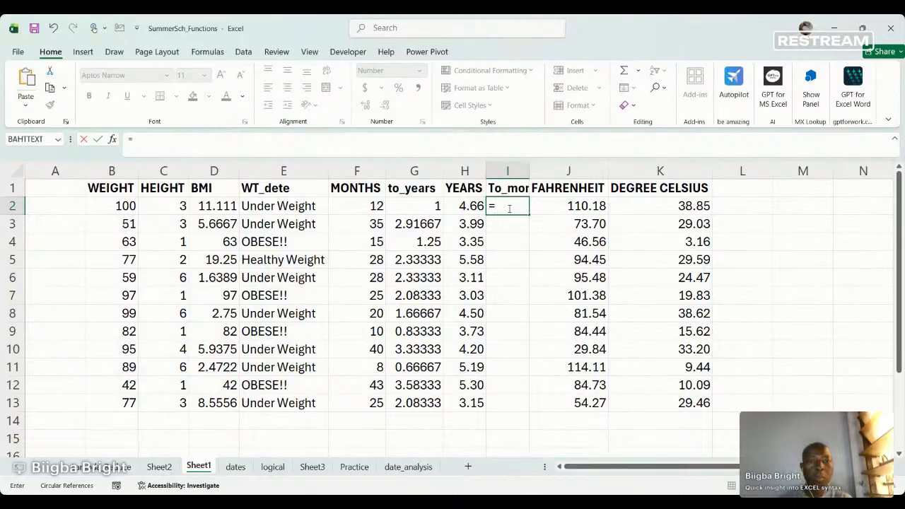
pyautogui.write('Ye')
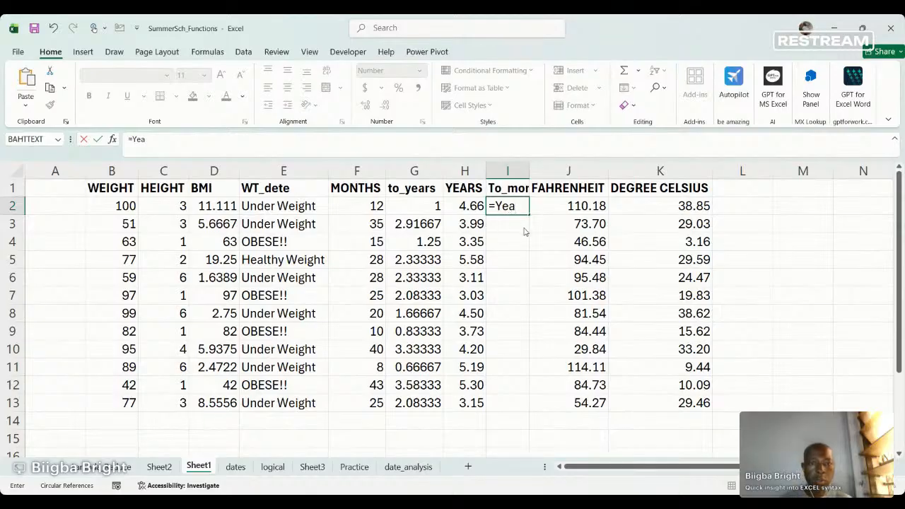
pyautogui.write('a')
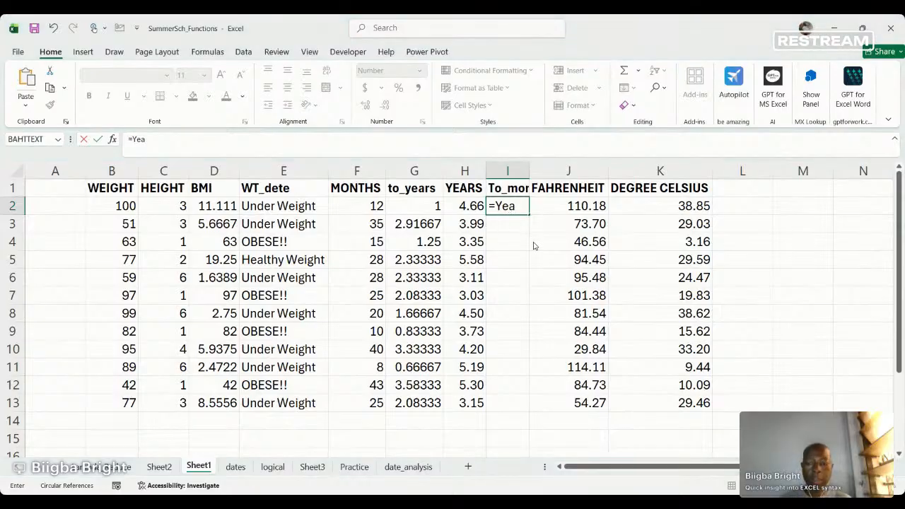
pyautogui.press('Tab')
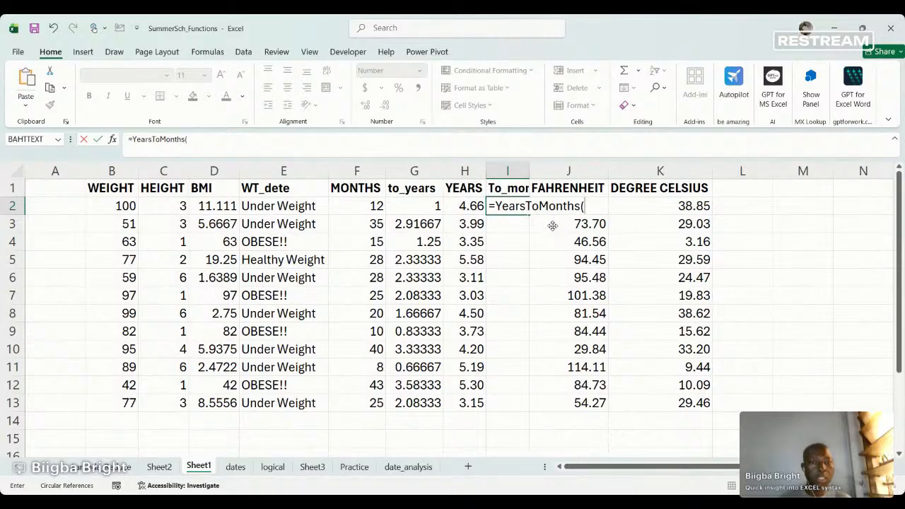
pyautogui.click(463, 205)
pyautogui.write(')')
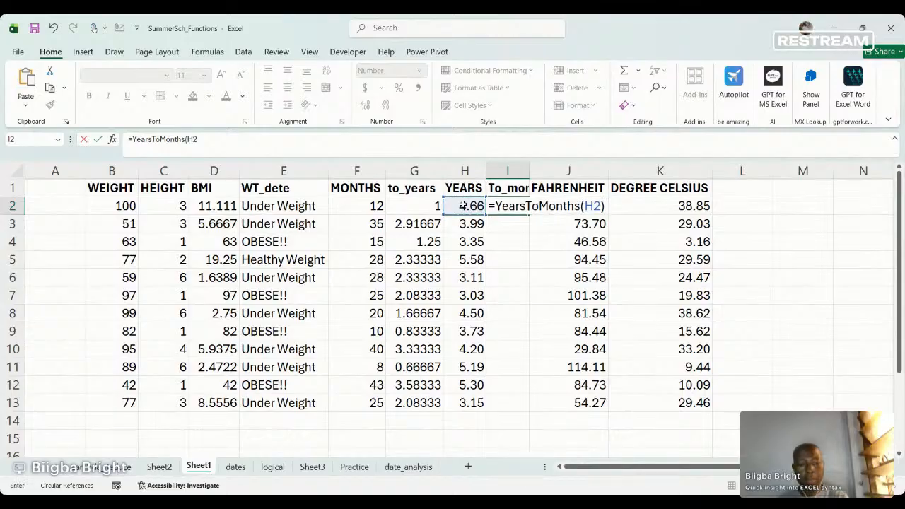
pyautogui.press('Return')
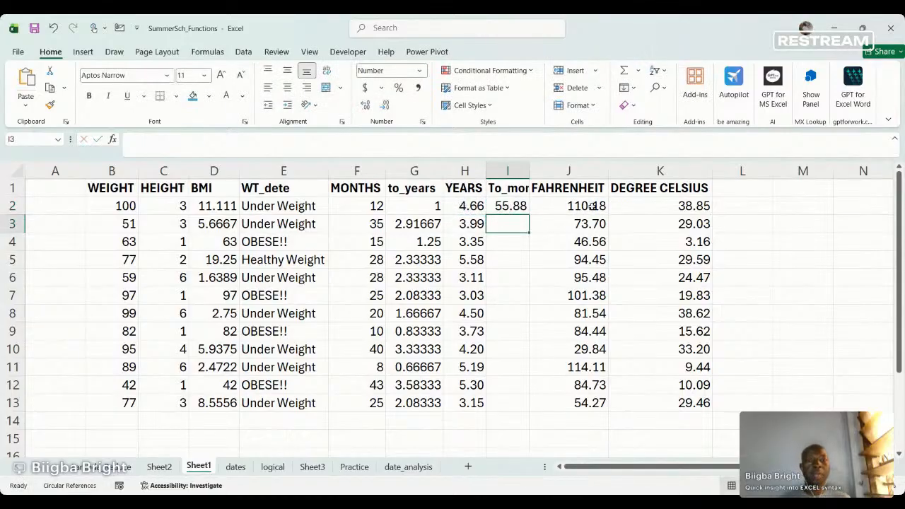
pyautogui.click(507, 206)
pyautogui.moveTo(528, 213); pyautogui.dragTo(509, 407)
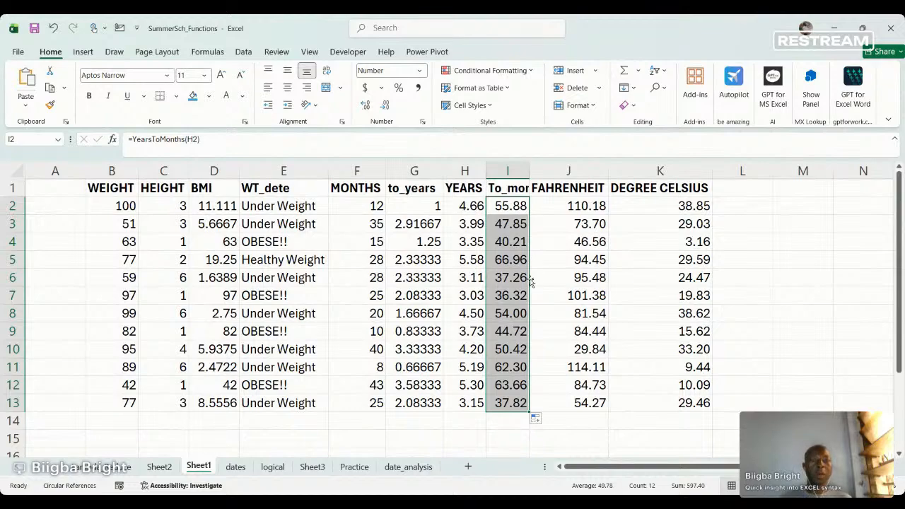
# - Insert a new column before DEGREE CELSIUS and give it the header To_DC in K1
pyautogui.click(660, 171)
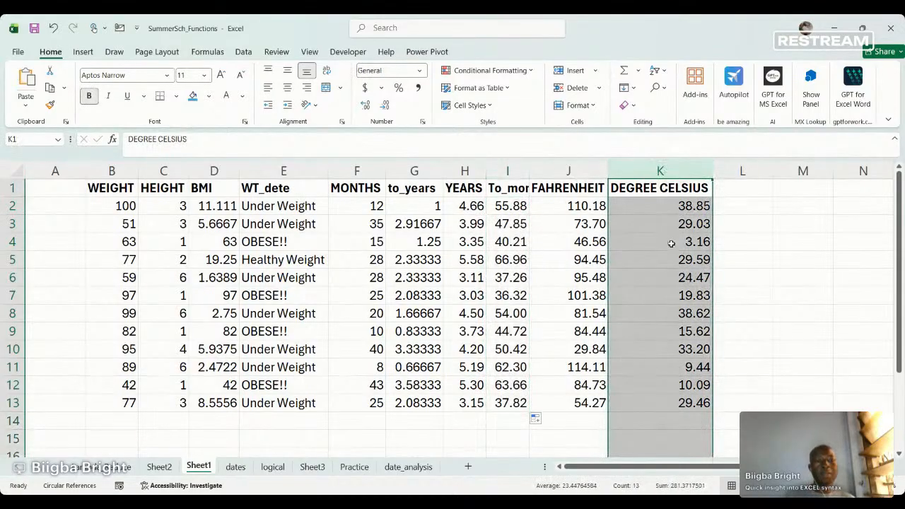
pyautogui.click(564, 72)
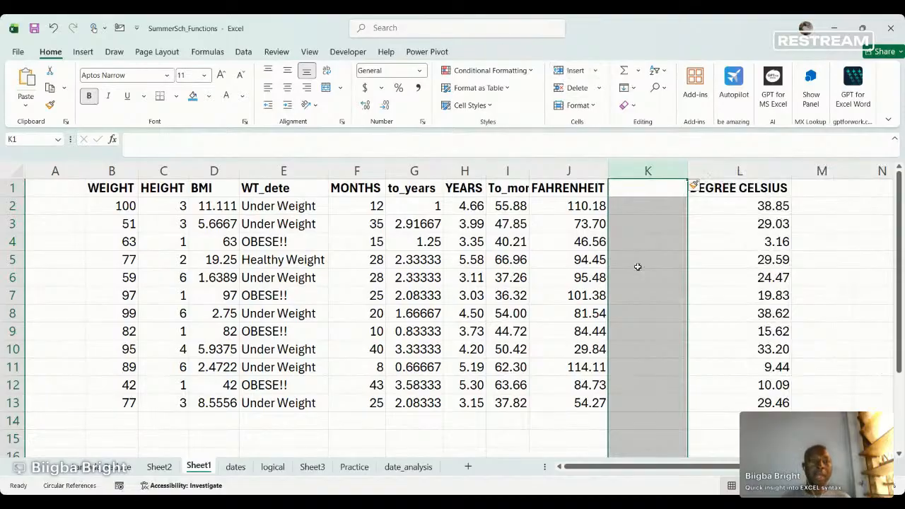
pyautogui.click(638, 191)
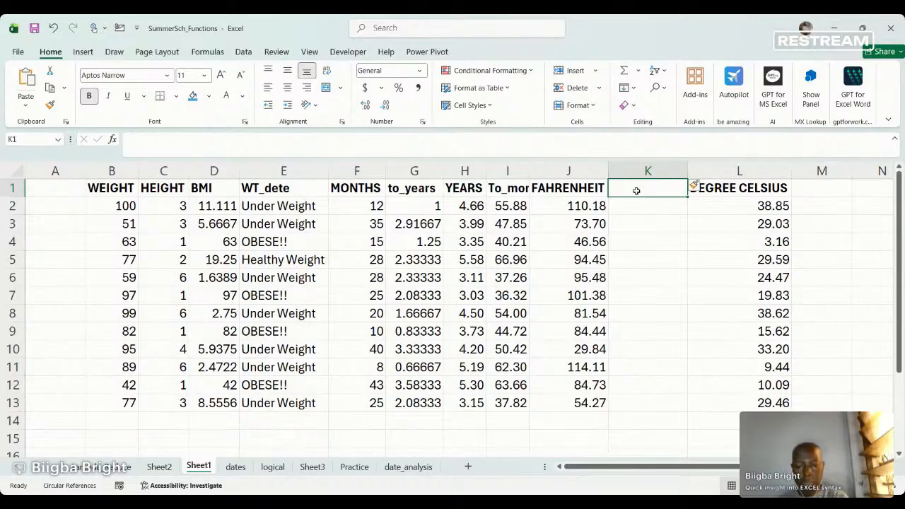
pyautogui.write('To')
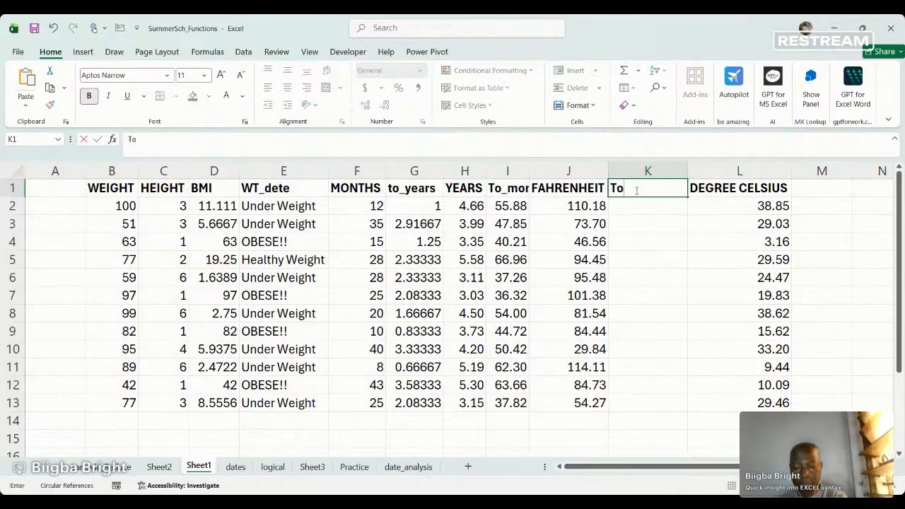
pyautogui.write('+')
pyautogui.press('BackSpace')
pyautogui.write('_DC')
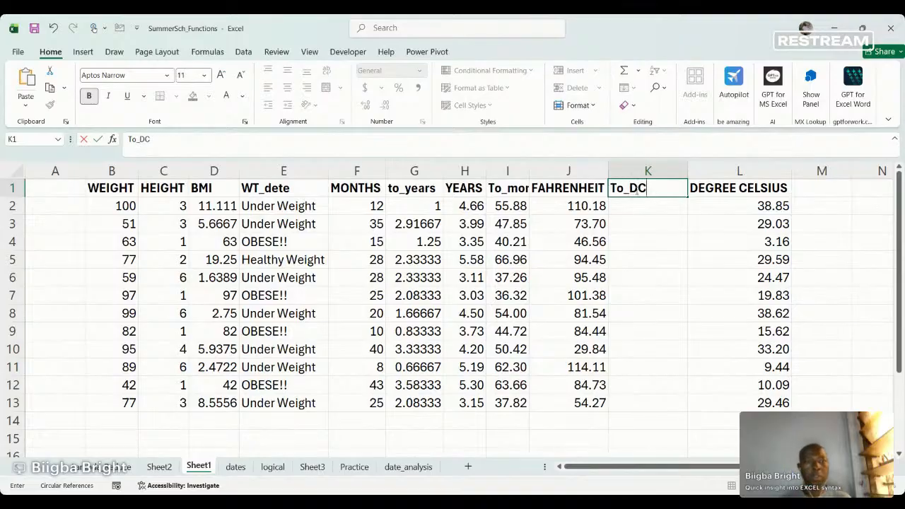
# - Convert the first Fahrenheit value to Celsius in K2 with =FahtoDC(J2) and fill the formula down through K13
pyautogui.click(632, 209)
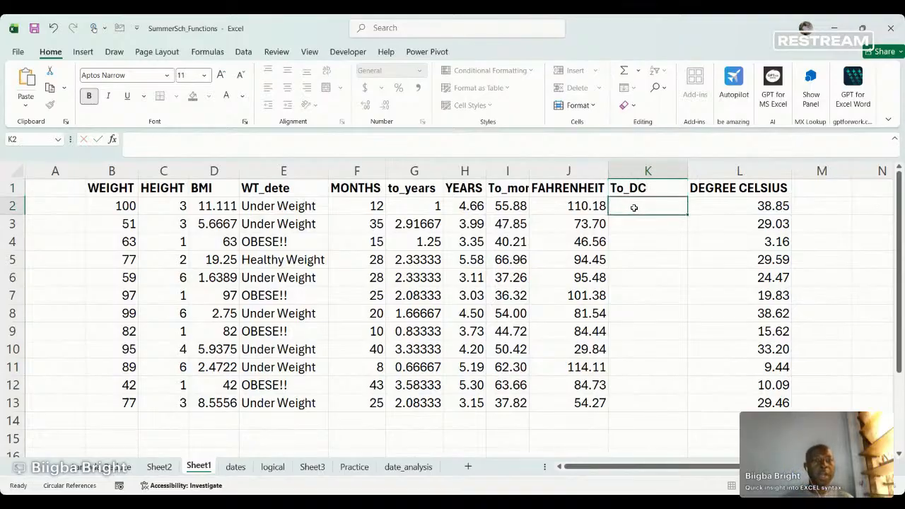
pyautogui.write('=')
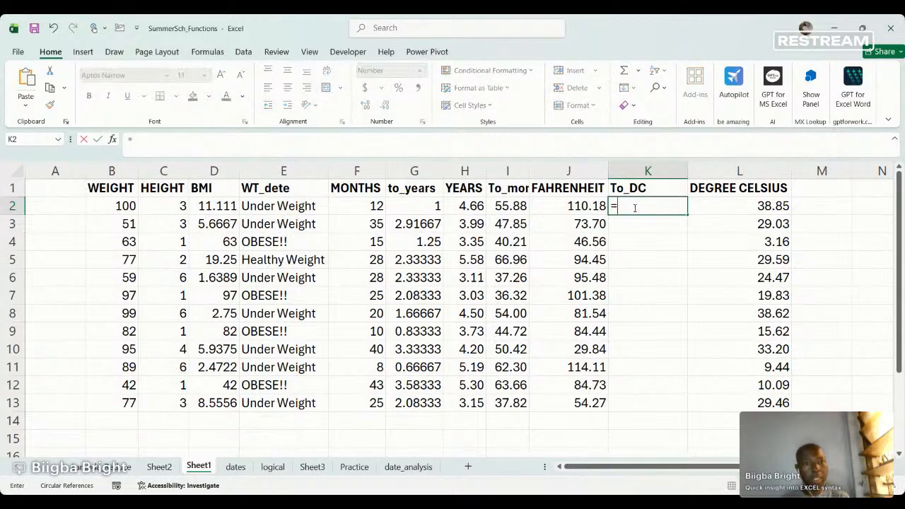
pyautogui.write('fah')
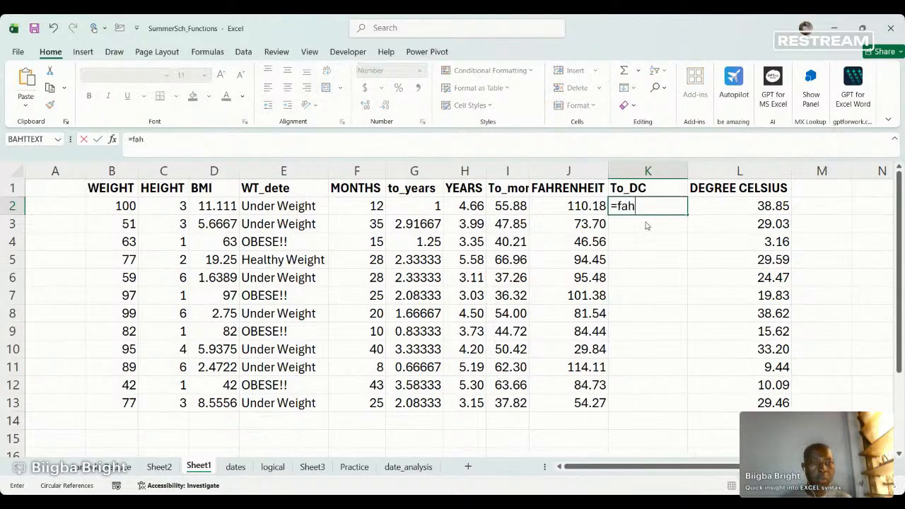
pyautogui.press('Tab')
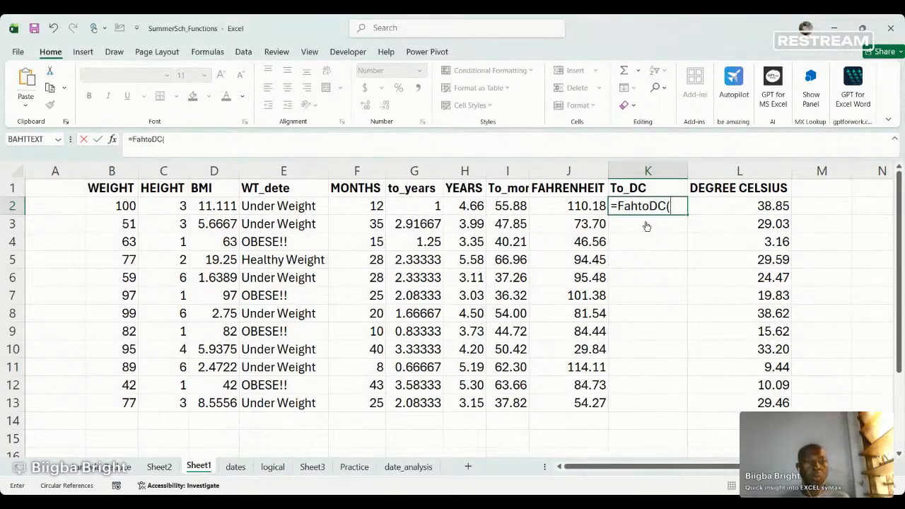
pyautogui.click(582, 206)
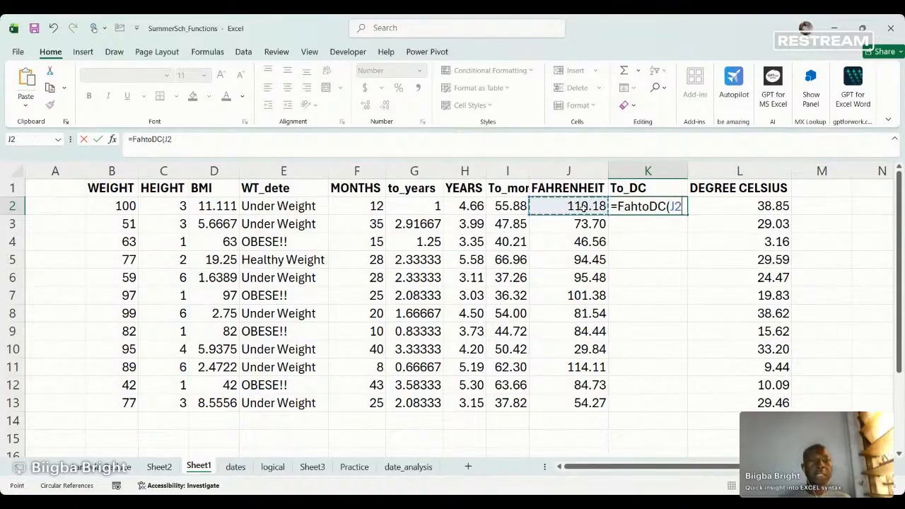
pyautogui.write(')')
pyautogui.press('Return')
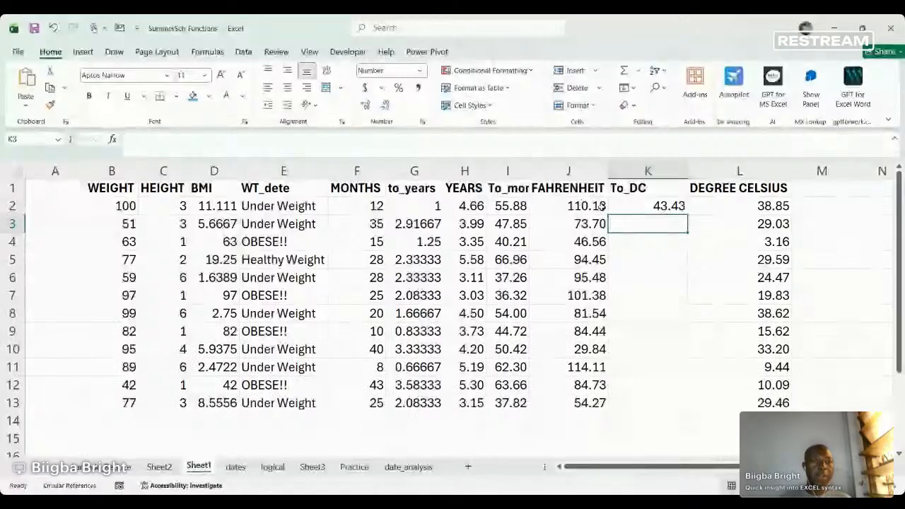
pyautogui.click(675, 209)
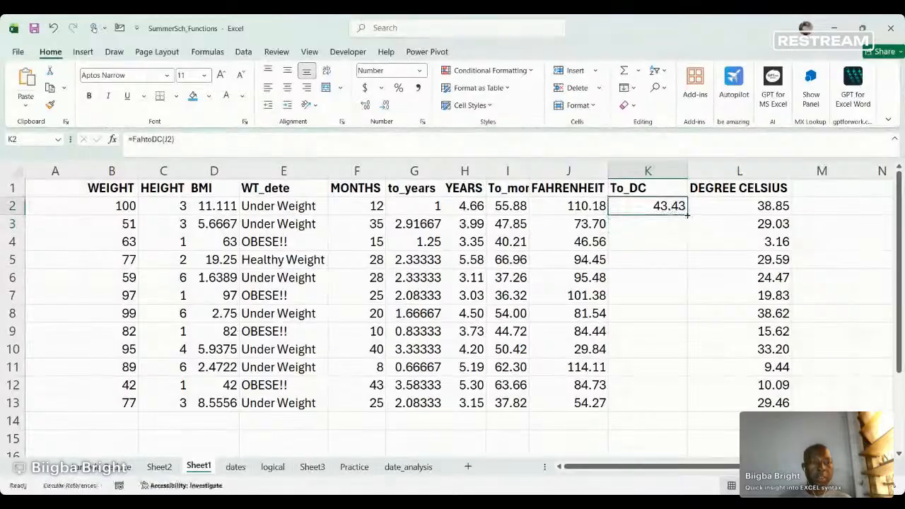
pyautogui.doubleClick(685, 213)
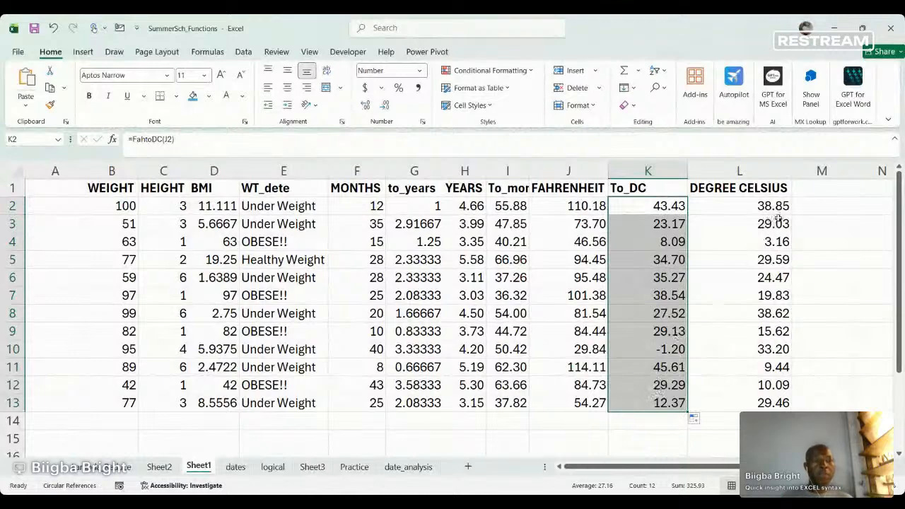
# - Add the header To_Fah in M1, enter =DCtoFah(L2) in M2 and fill the formula down through M13
pyautogui.click(823, 187)
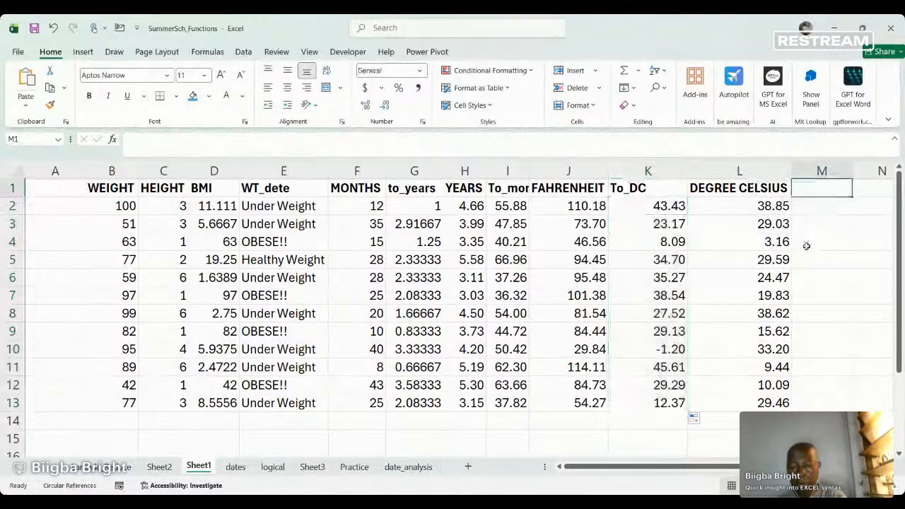
pyautogui.write('To_Fah')
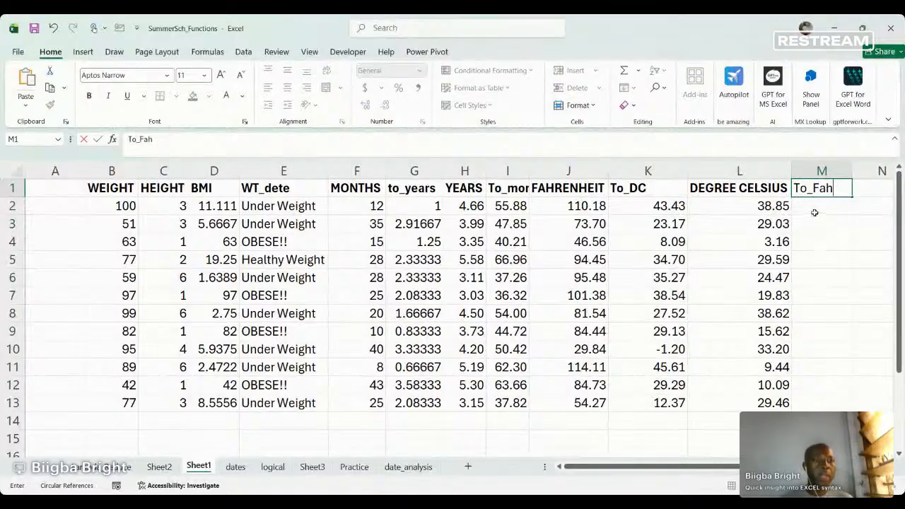
pyautogui.click(815, 214)
pyautogui.write('=')
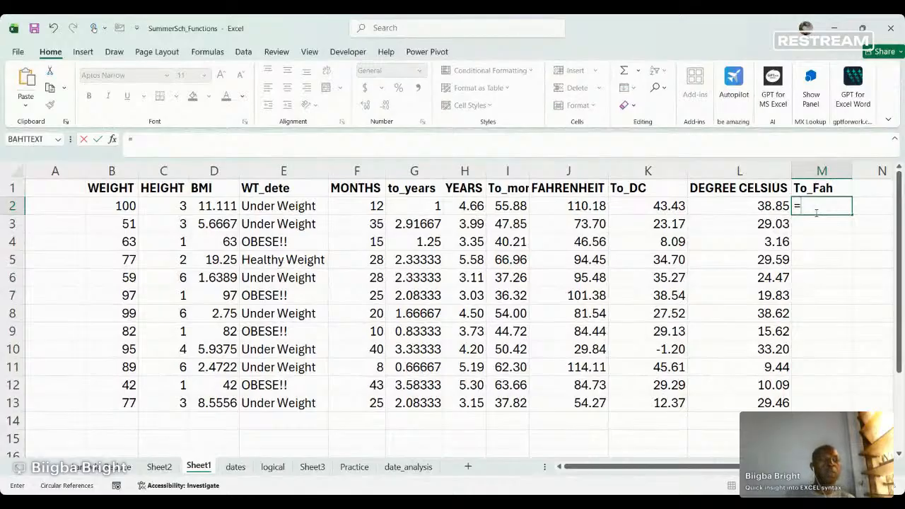
pyautogui.write('DC')
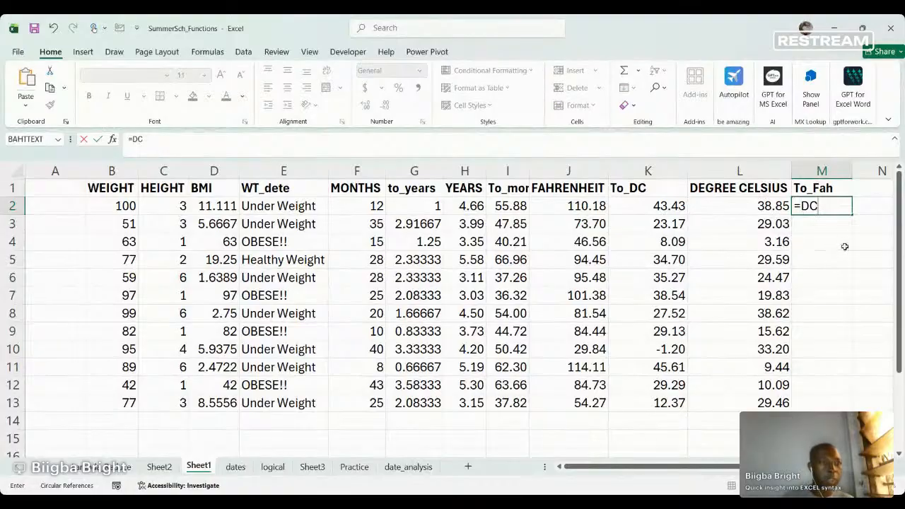
pyautogui.write('toFah(')
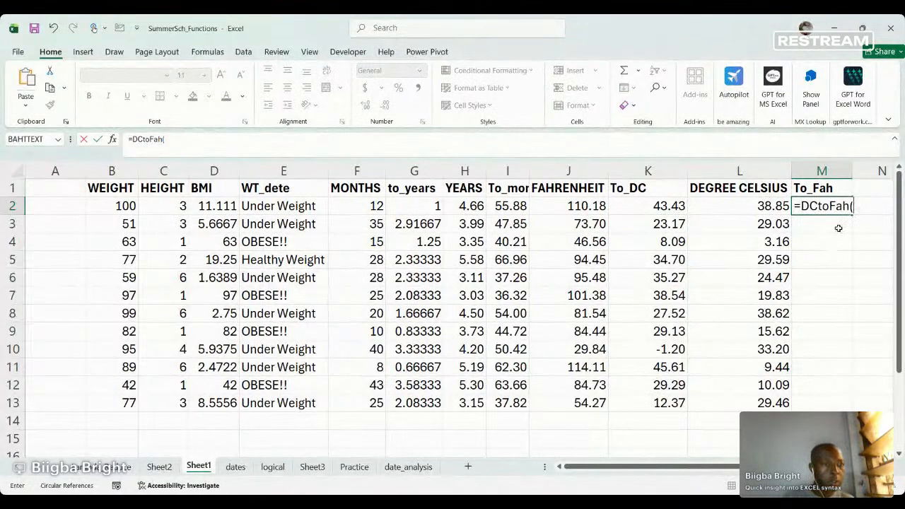
pyautogui.click(751, 206)
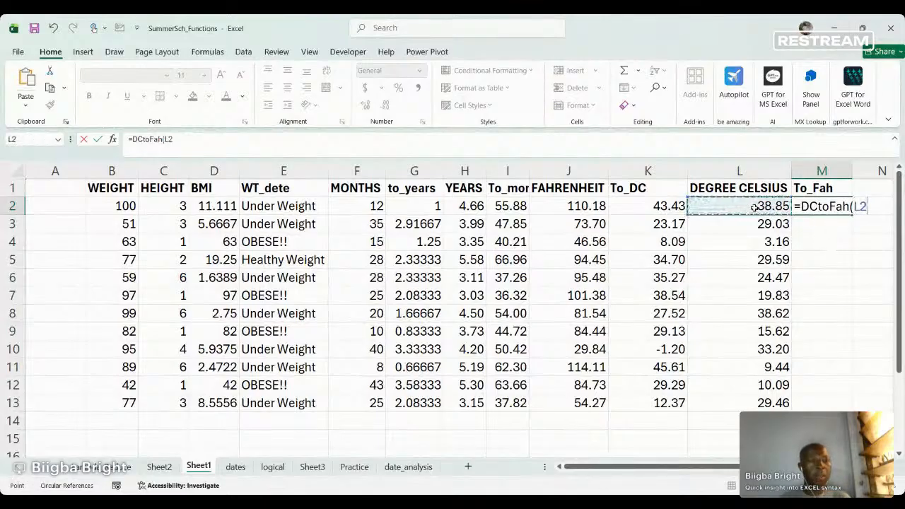
pyautogui.write(')')
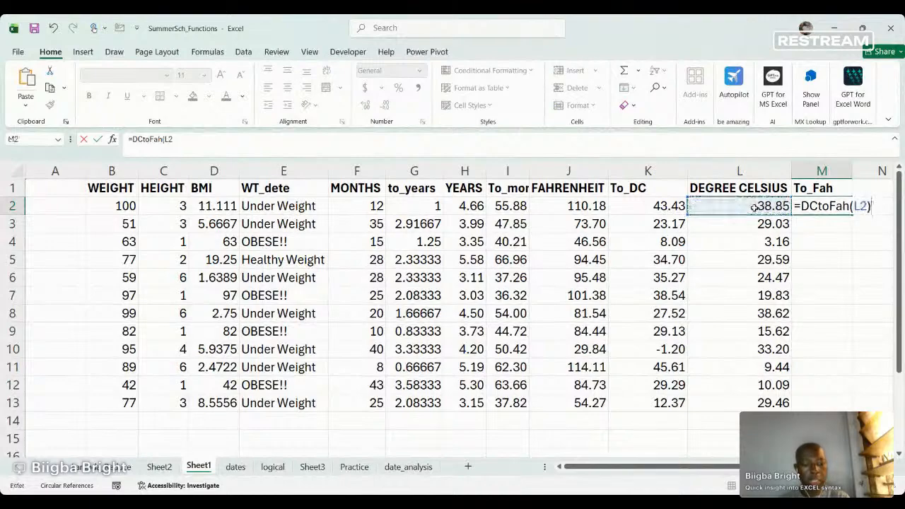
pyautogui.press('Return')
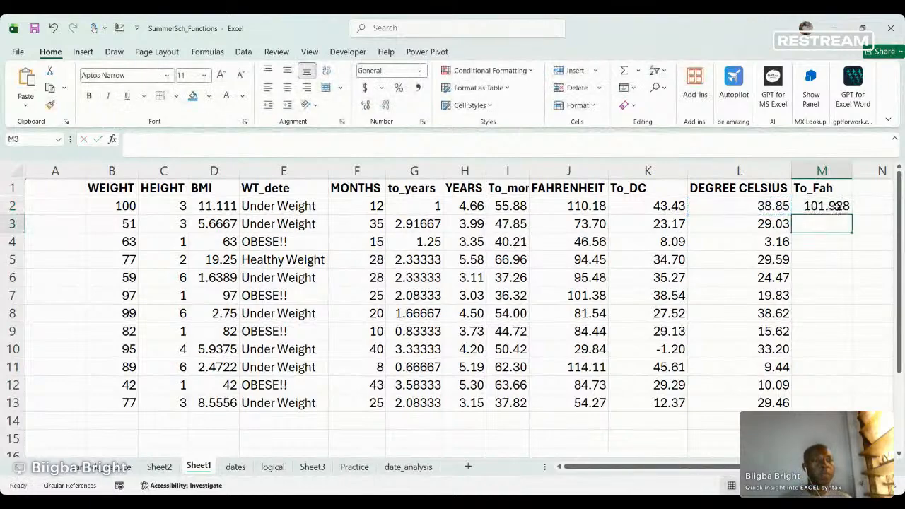
pyautogui.click(836, 206)
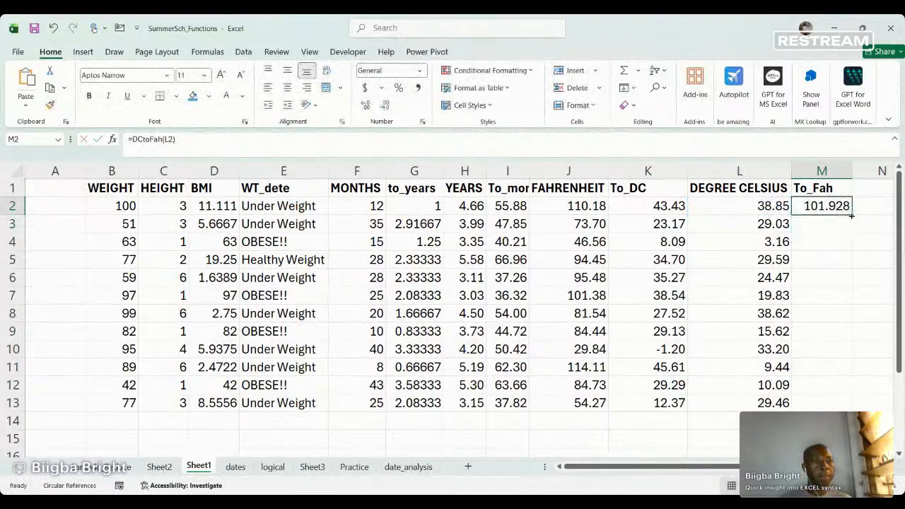
pyautogui.doubleClick(851, 216)
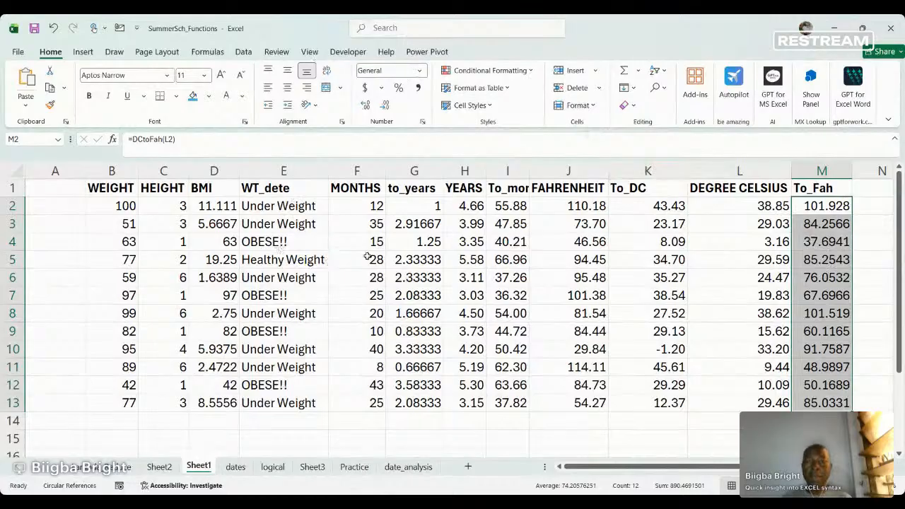
# - Format the values in G2:M13 to show one decimal place
pyautogui.click(422, 208)
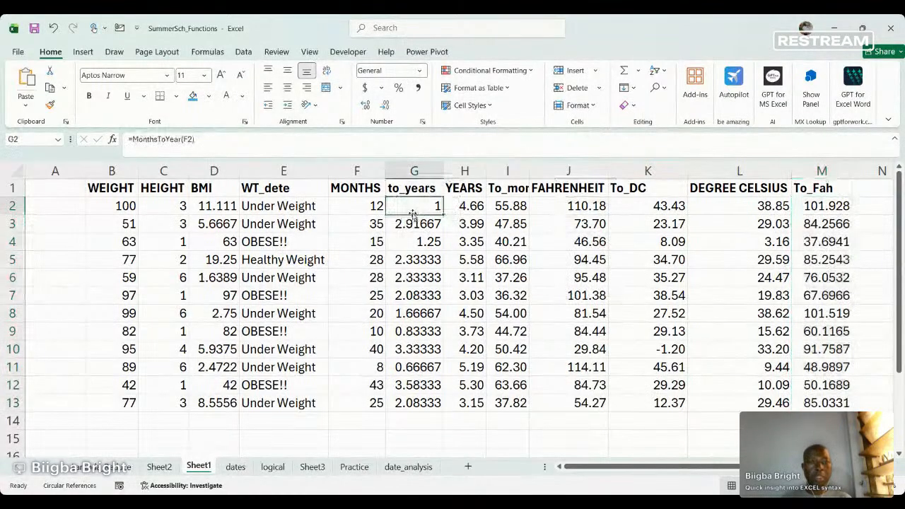
pyautogui.moveTo(412, 205); pyautogui.dragTo(823, 402)
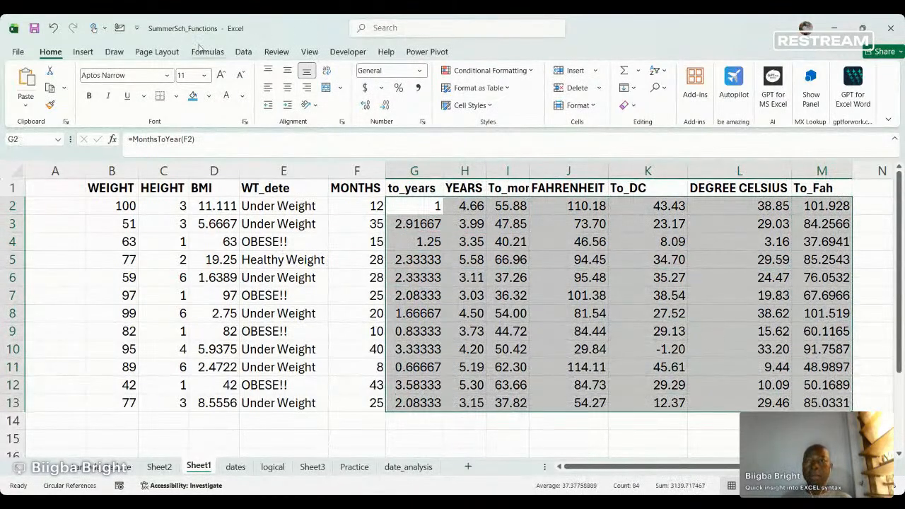
pyautogui.click(387, 106)
pyautogui.click(387, 106)
pyautogui.click(388, 106)
pyautogui.click(387, 106)
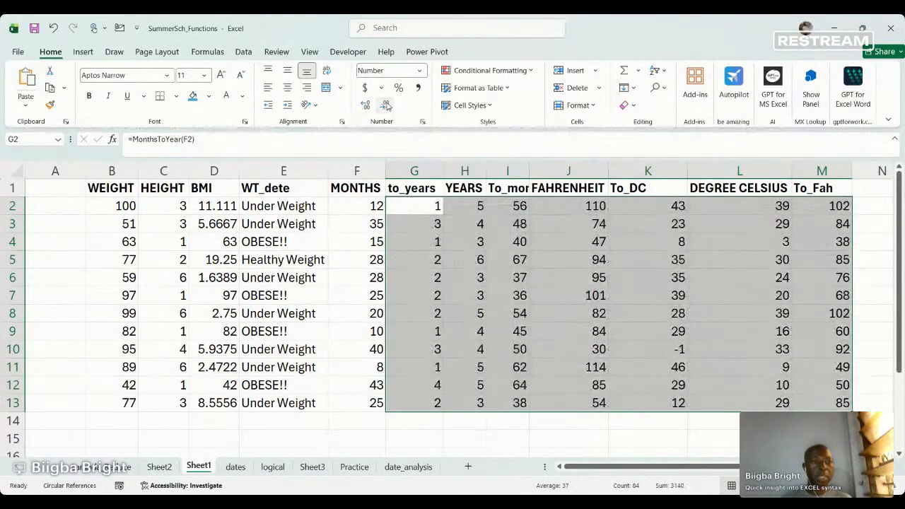
pyautogui.click(365, 105)
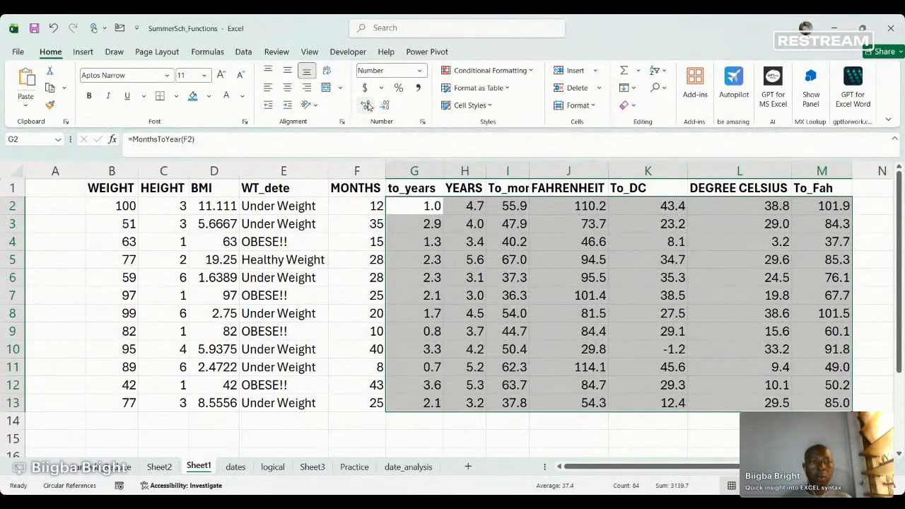
pyautogui.click(571, 336)
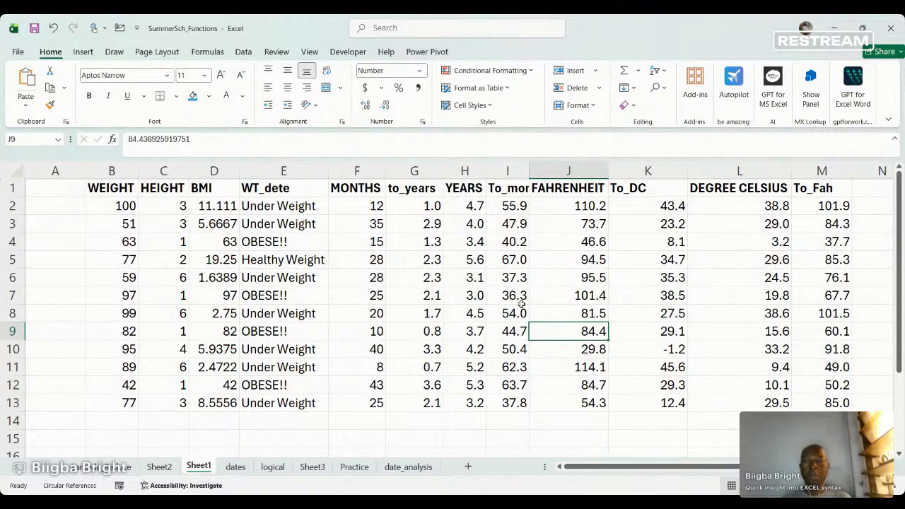
# - Format the BMI values in D2:D13 to show one decimal place
pyautogui.click(216, 207)
pyautogui.moveTo(215, 207); pyautogui.dragTo(216, 403)
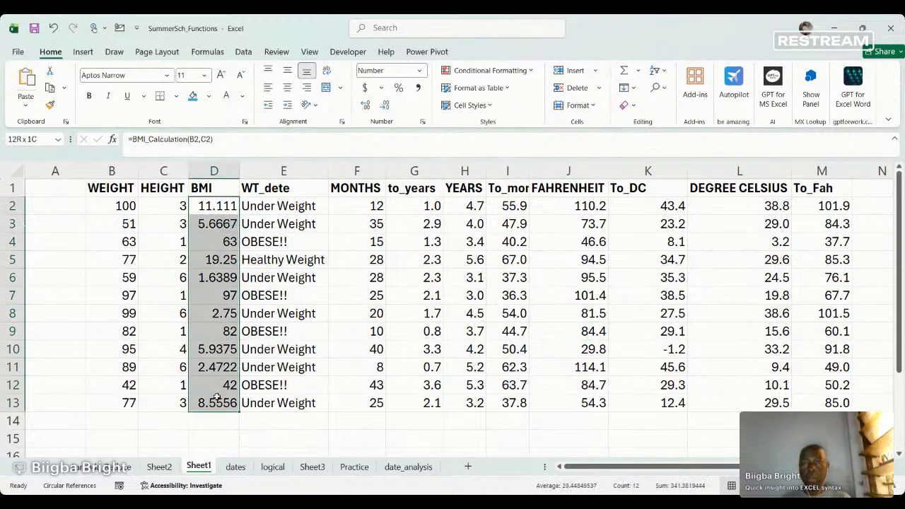
pyautogui.click(386, 105)
pyautogui.click(385, 106)
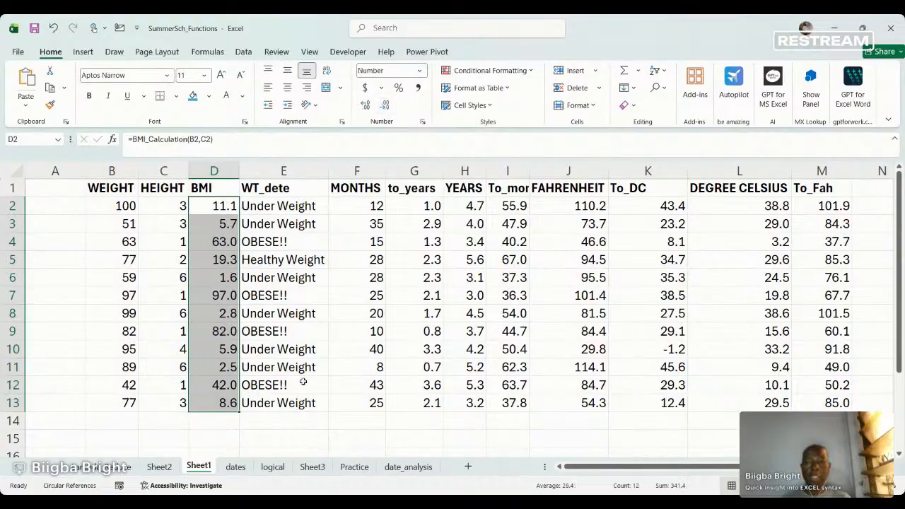
pyautogui.click(350, 380)
# - Center the values in D2:M13 horizontally within their cells
pyautogui.moveTo(218, 207); pyautogui.dragTo(834, 402)
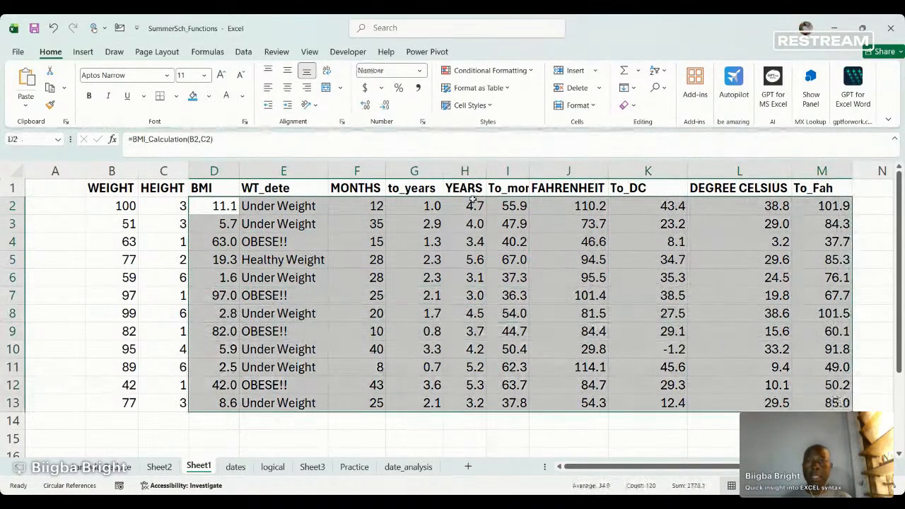
pyautogui.click(288, 87)
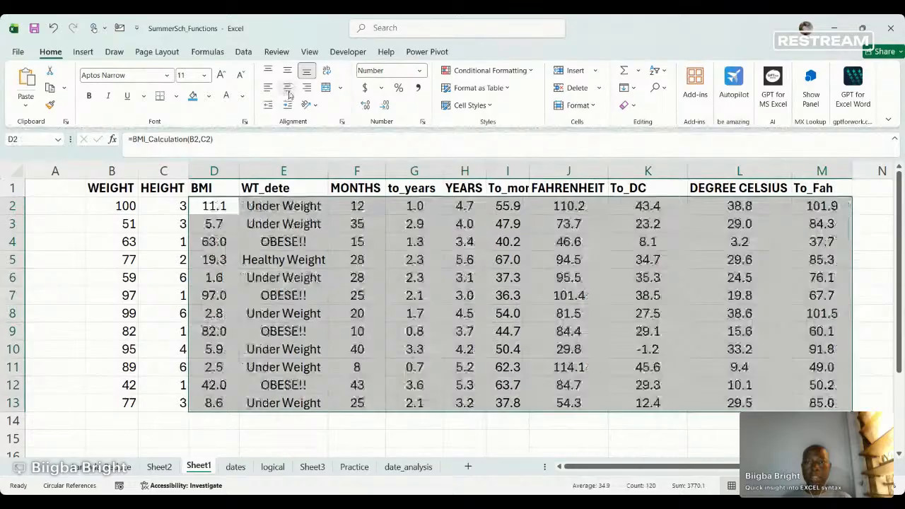
pyautogui.click(414, 349)
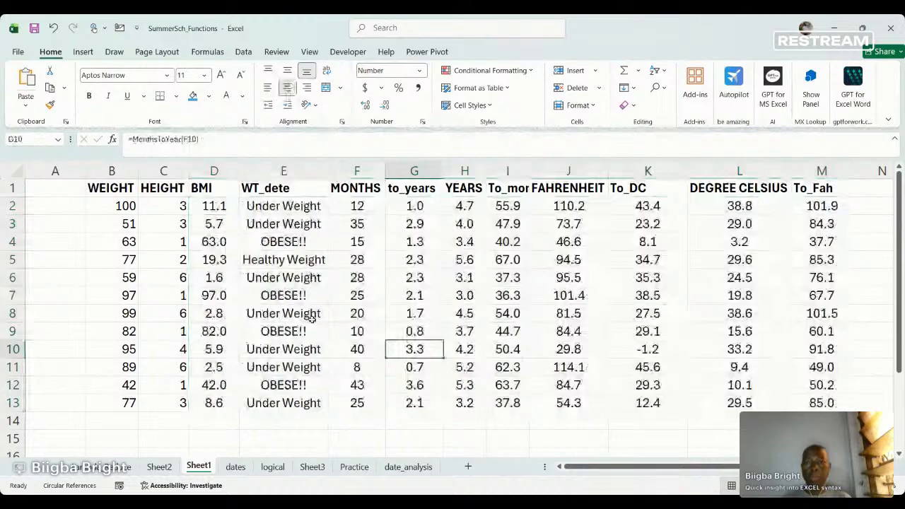
# - Left-align the whole WT_dete column
pyautogui.click(285, 171)
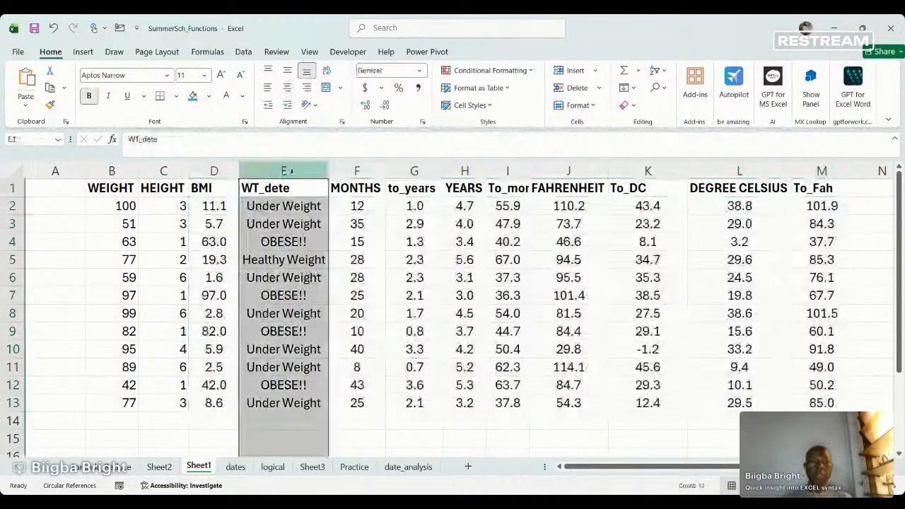
pyautogui.click(268, 88)
pyautogui.click(284, 313)
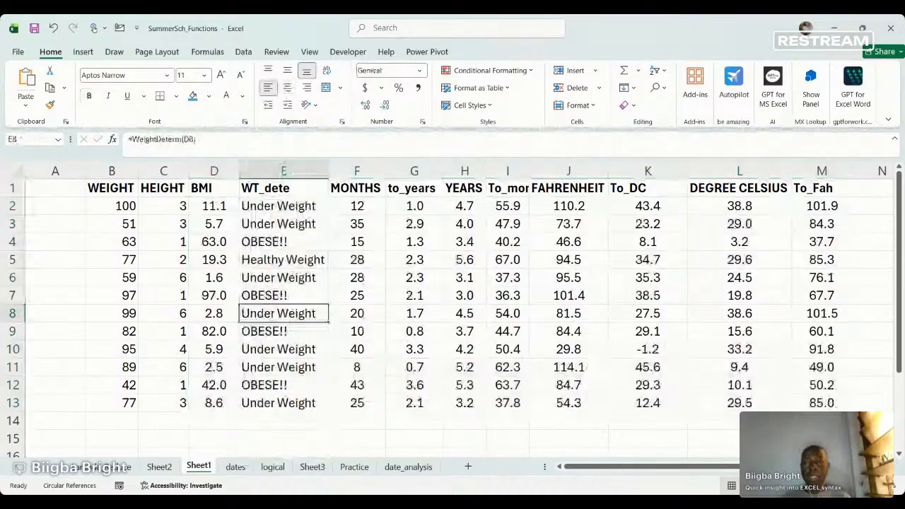
# - Create a column PivotChart on a new sheet counting each weight category from the WT_dete data in E1:E13
pyautogui.scroll(-1, 248, 240)
pyautogui.click(247, 240)
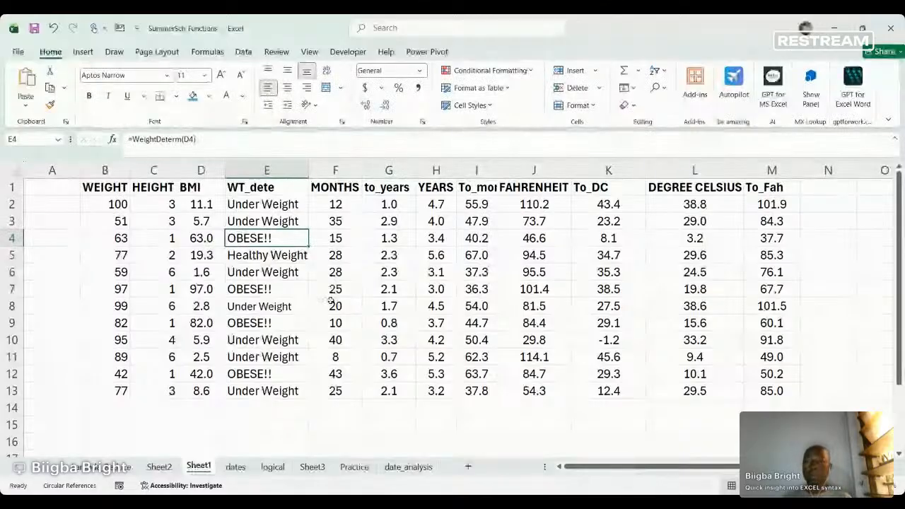
pyautogui.moveTo(260, 186); pyautogui.dragTo(249, 389)
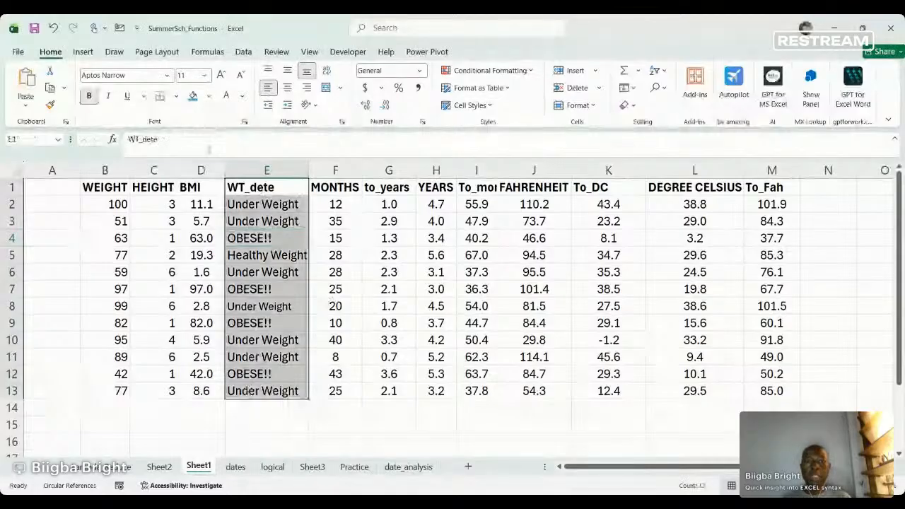
pyautogui.click(82, 52)
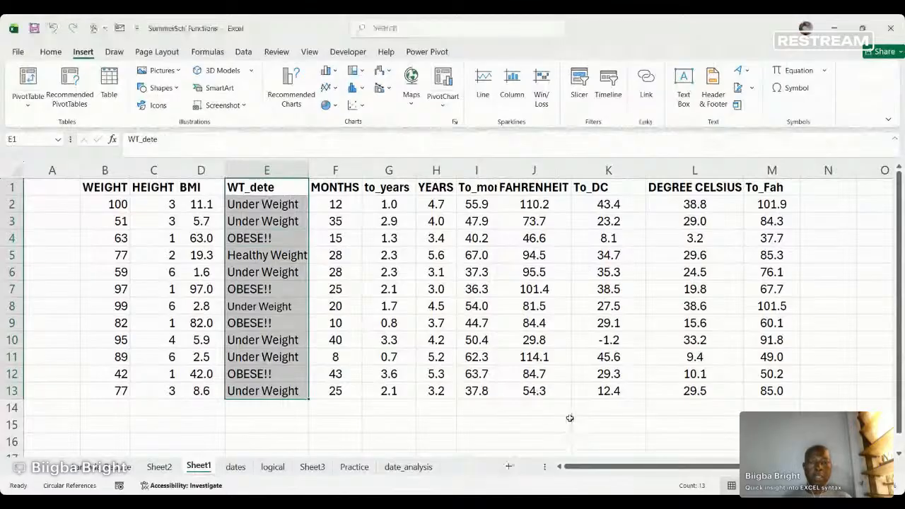
pyautogui.moveTo(585, 368); pyautogui.dragTo(524, 340)
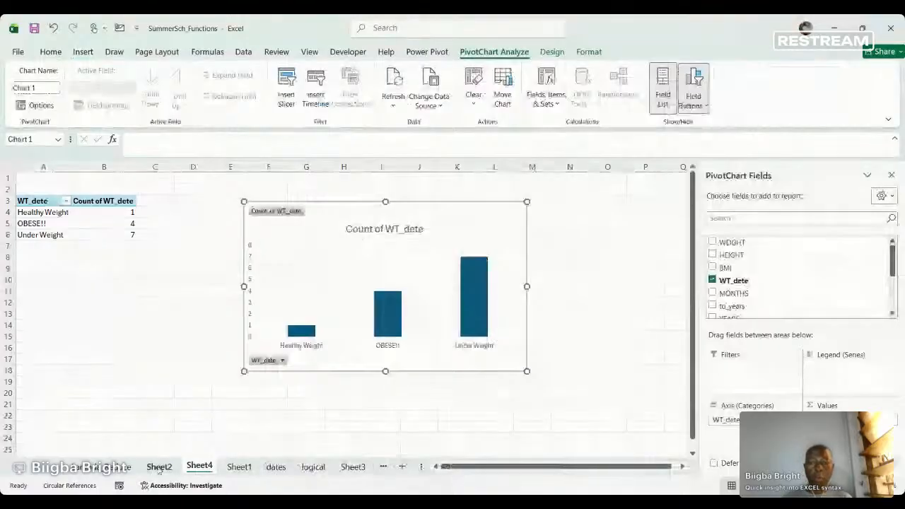
pyautogui.click(205, 472)
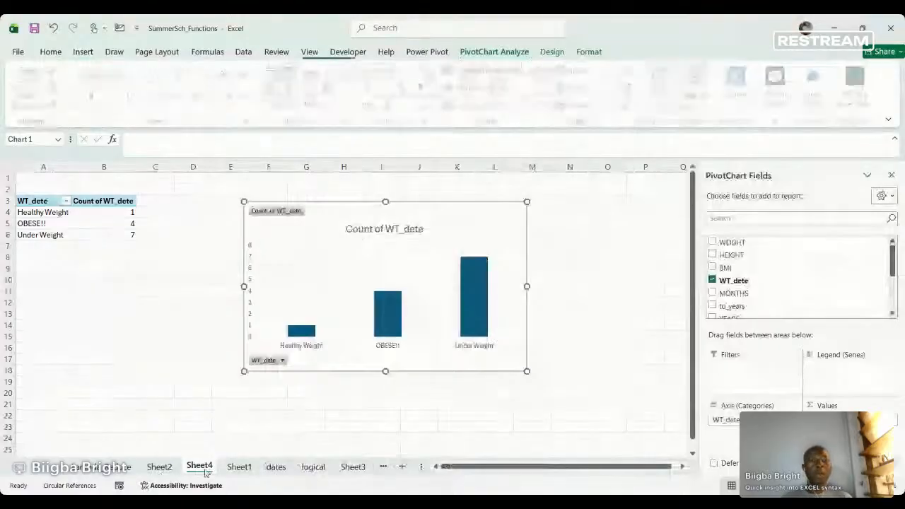
# - Return to Sheet1 and review the calculated BMI values in D2:D13
pyautogui.click(240, 468)
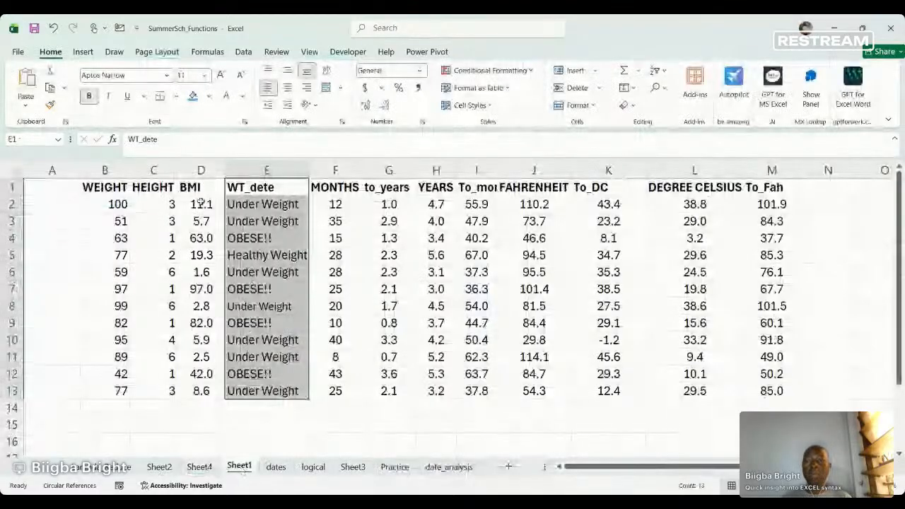
pyautogui.moveTo(201, 204); pyautogui.dragTo(206, 388)
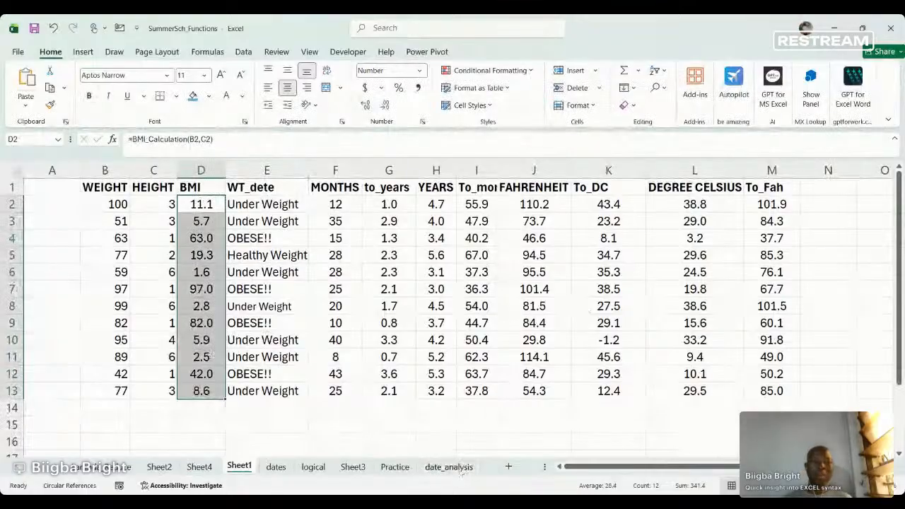
pyautogui.click(514, 443)
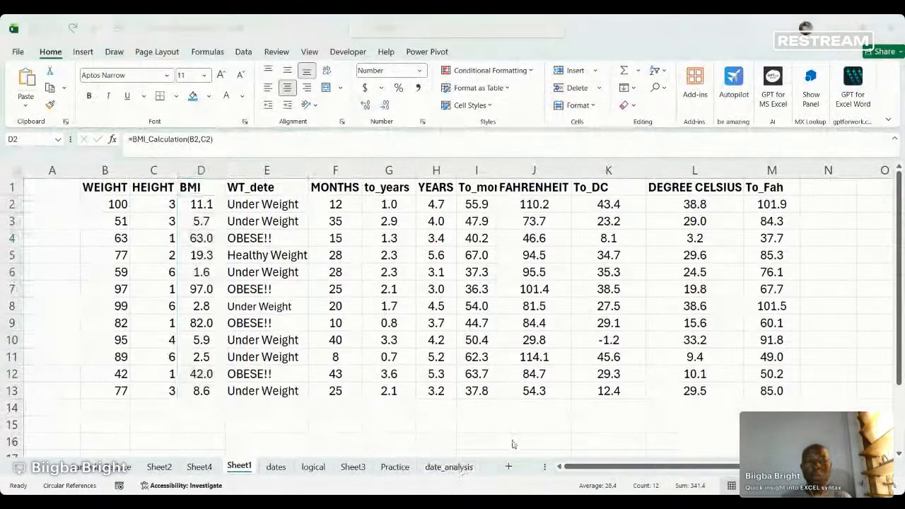